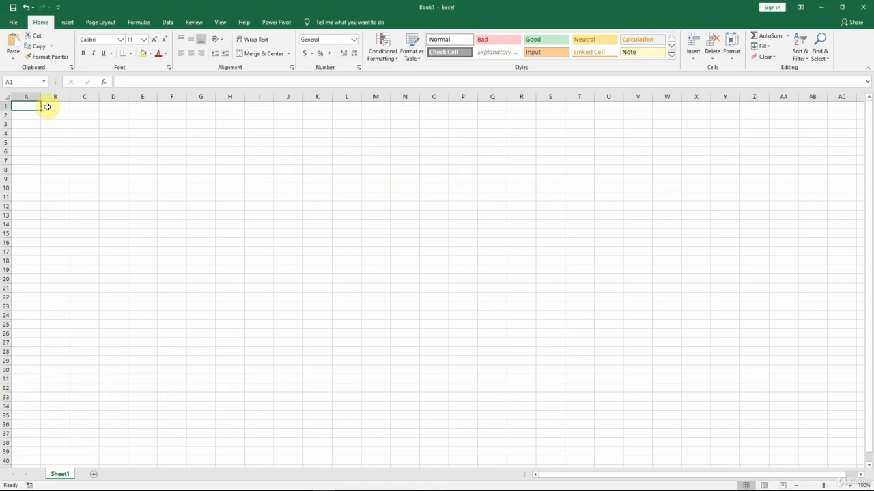
Step: Enter 1 in cell A1 and the formula =A1*2 in cell B1
{"action": "type", "text": "1"}
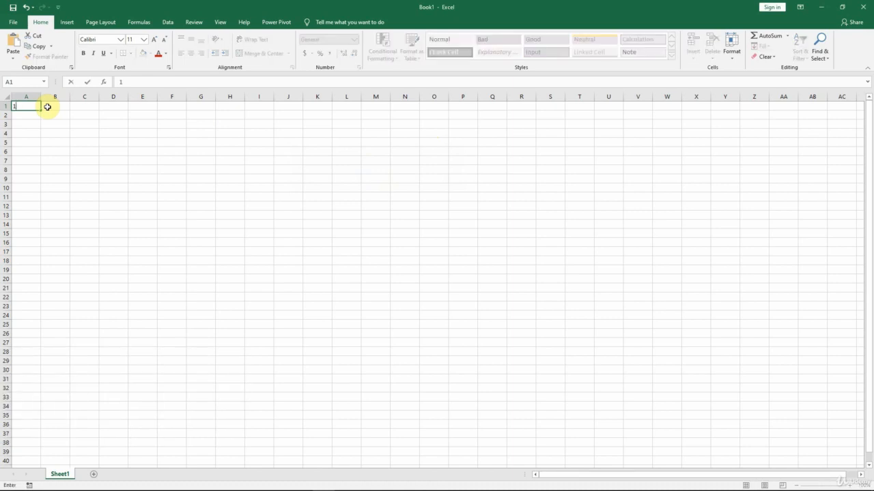
{"action": "key", "text": "Tab"}
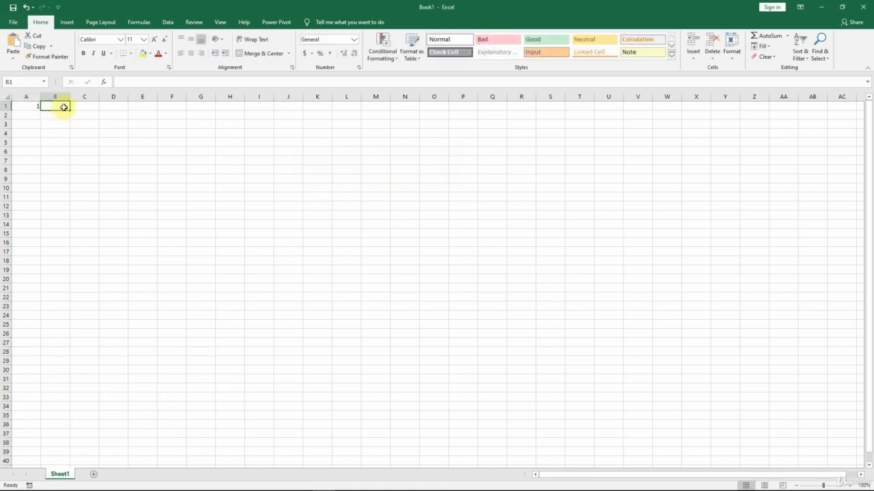
{"action": "type", "text": "="}
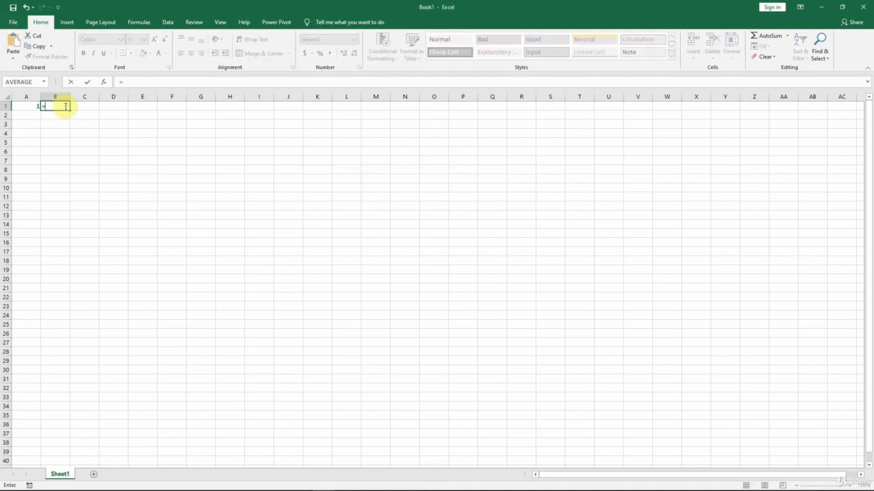
{"action": "left_click", "coordinate": [30, 106]}
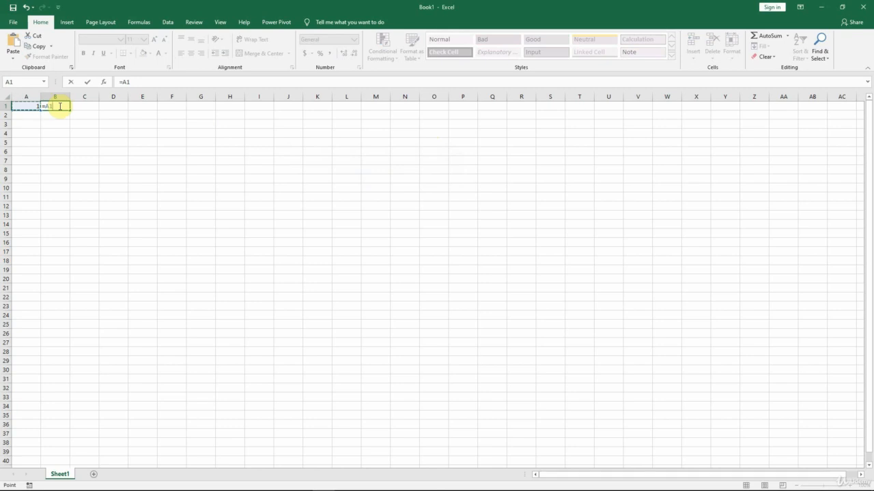
{"action": "type", "text": "*2"}
{"action": "key", "text": "ctrl+Return"}
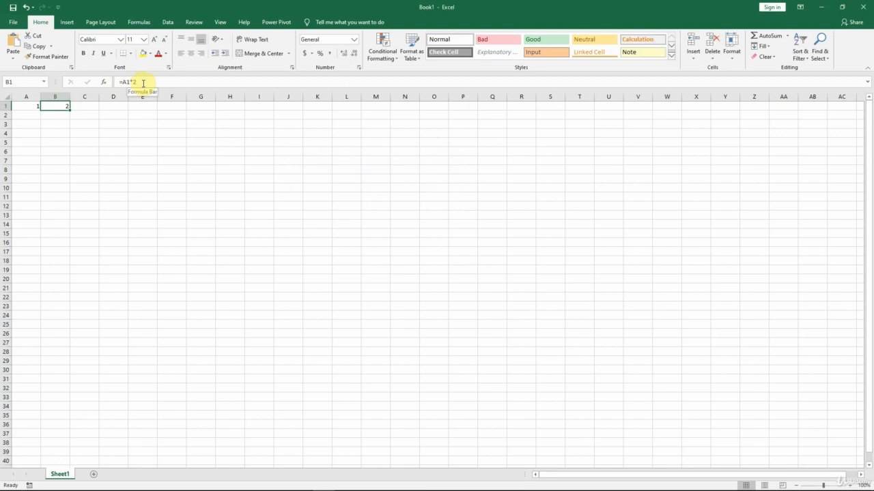
Step: Enter 2 in A2 and extend the number series in column A down to 9 in A9
{"action": "left_click", "coordinate": [33, 114]}
{"action": "type", "text": "2"}
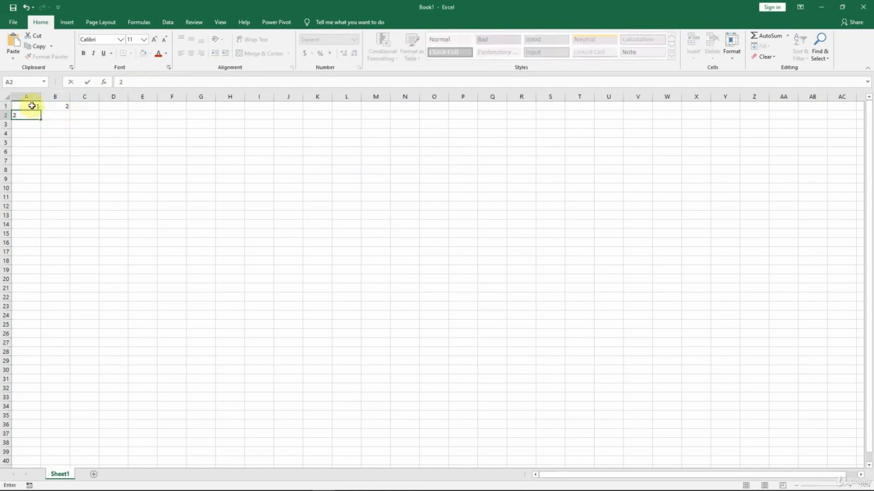
{"action": "left_click_drag", "start_coordinate": [32, 106], "coordinate": [35, 180]}
Step: Copy the B1 formula down to B2 and examine the cell reference in the copied formula without changing it
{"action": "left_click", "coordinate": [62, 105]}
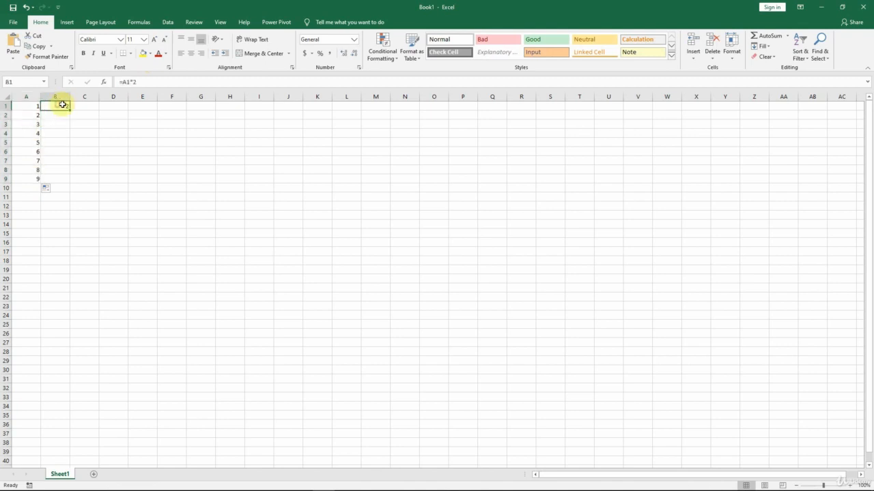
{"action": "left_click_drag", "start_coordinate": [70, 108], "coordinate": [68, 118]}
{"action": "left_click", "coordinate": [63, 115]}
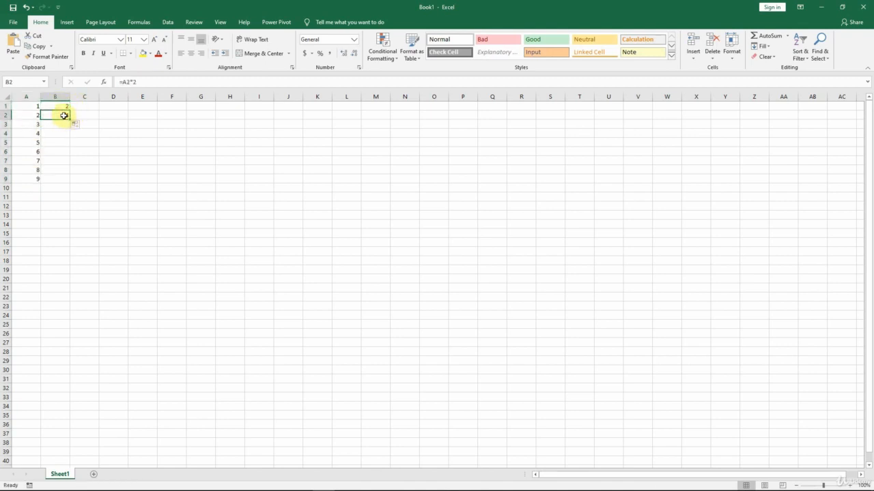
{"action": "left_click", "coordinate": [126, 82]}
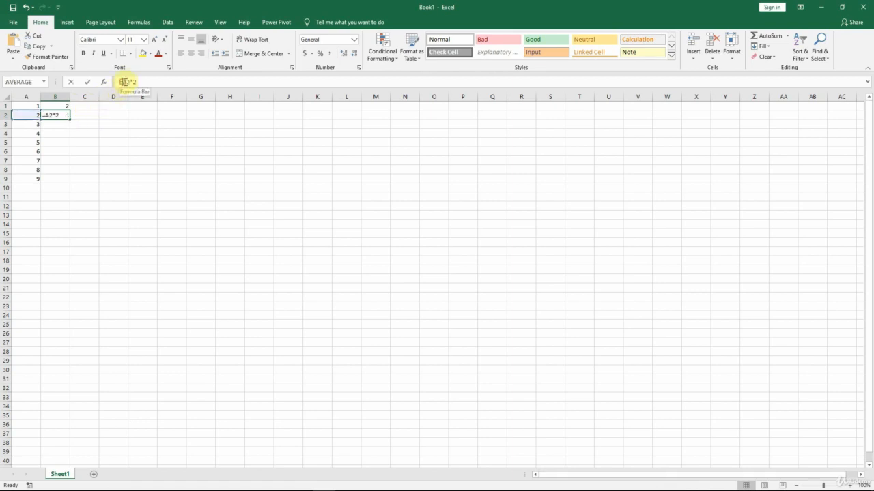
{"action": "double_click", "coordinate": [128, 81]}
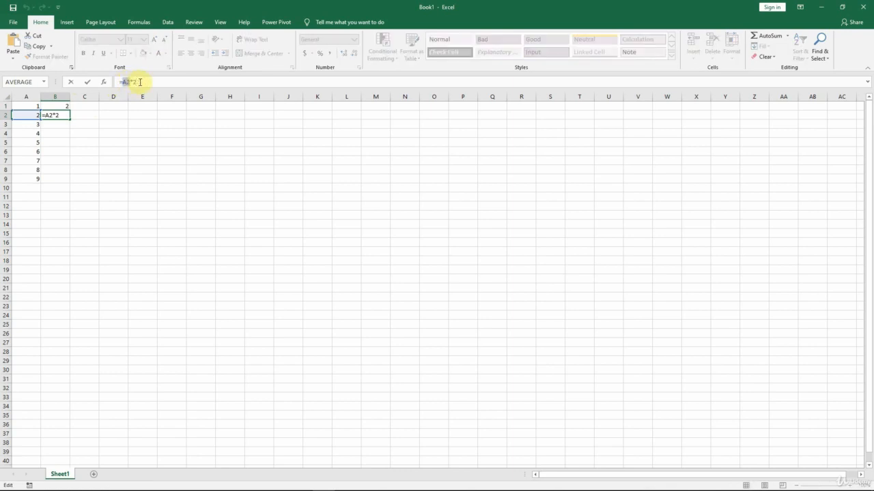
{"action": "key", "text": "Escape"}
Step: Fill the B2 formula down to B9 and check the formulas in B3 through B7
{"action": "left_click_drag", "start_coordinate": [70, 119], "coordinate": [68, 182]}
{"action": "left_click", "coordinate": [66, 124]}
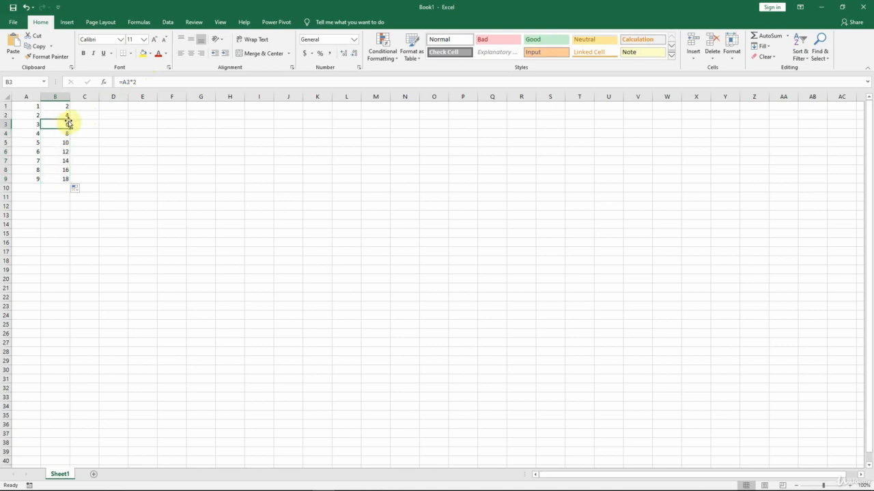
{"action": "key", "text": "Down"}
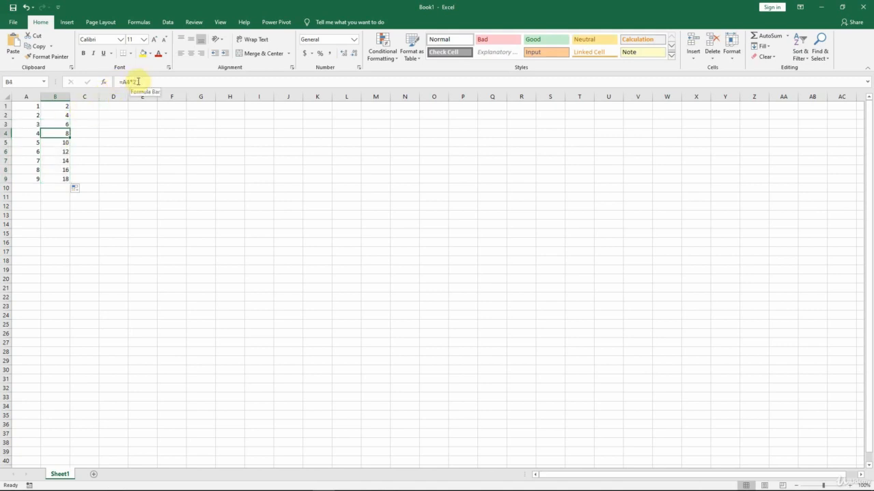
{"action": "key", "text": "Down"}
{"action": "key", "text": "Down"}
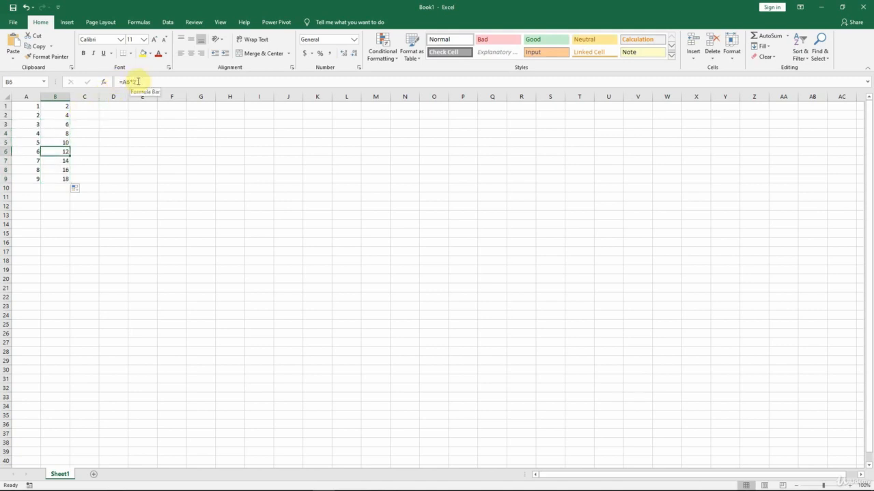
{"action": "key", "text": "Down"}
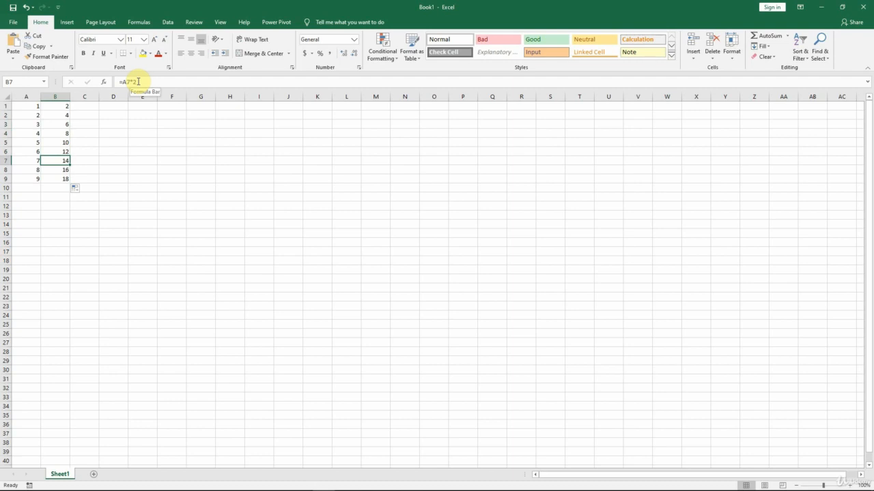
Step: Enter the formula =A1*3 in cell C1
{"action": "left_click", "coordinate": [88, 106]}
{"action": "type", "text": "="}
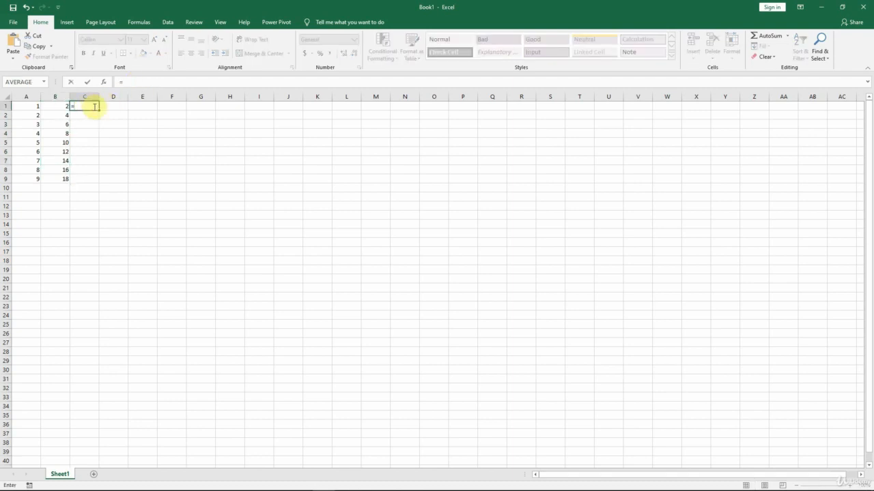
{"action": "left_click", "coordinate": [35, 107]}
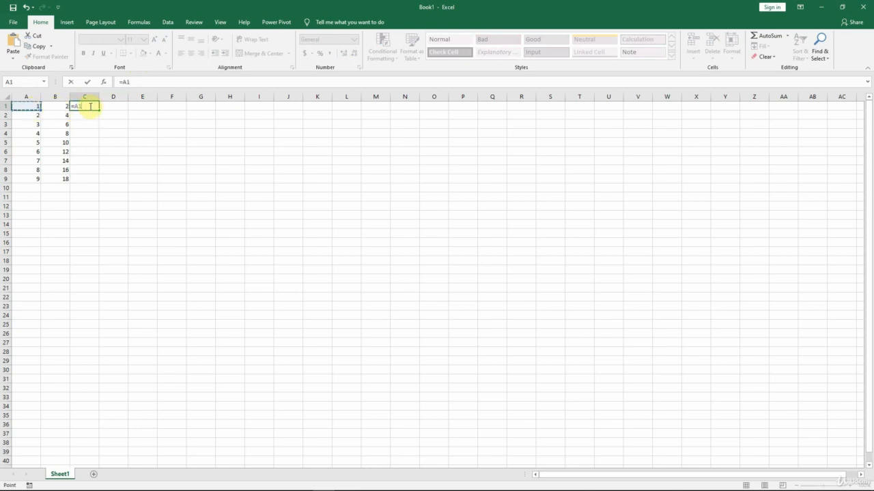
{"action": "type", "text": "*3"}
{"action": "key", "text": "ctrl+Return"}
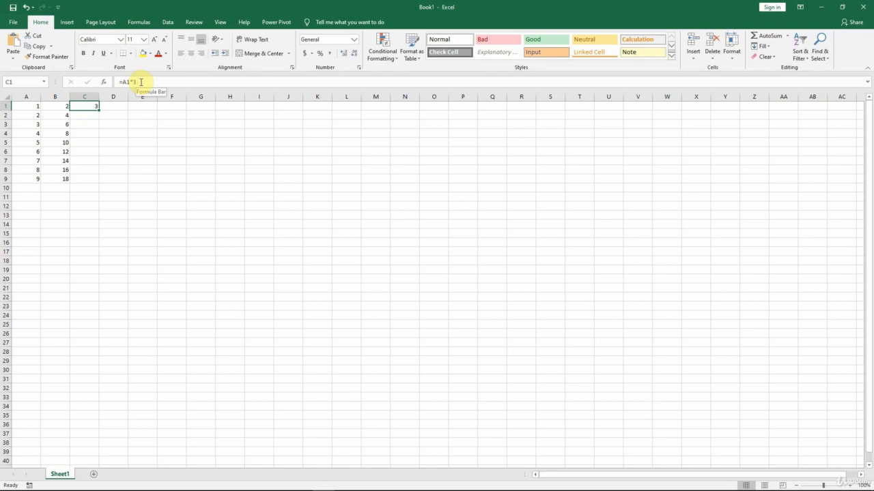
Step: Insert a blank row above row 1 and enter the multipliers 2 in B1 and 3 in C1
{"action": "left_click", "coordinate": [6, 105]}
{"action": "right_click", "coordinate": [5, 106]}
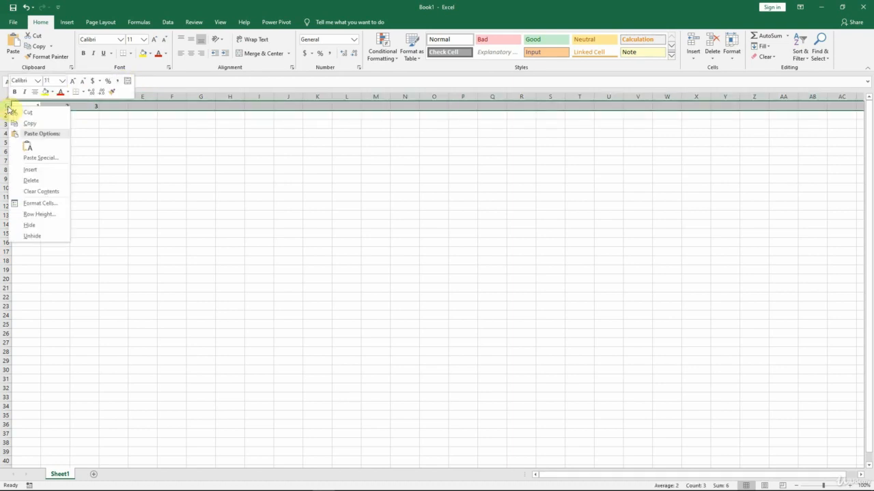
{"action": "left_click", "coordinate": [30, 169]}
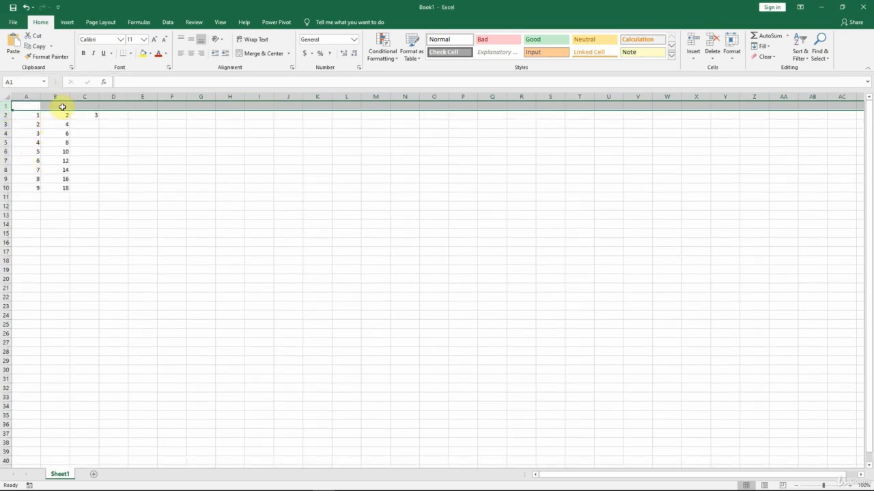
{"action": "left_click", "coordinate": [62, 106]}
{"action": "type", "text": "2"}
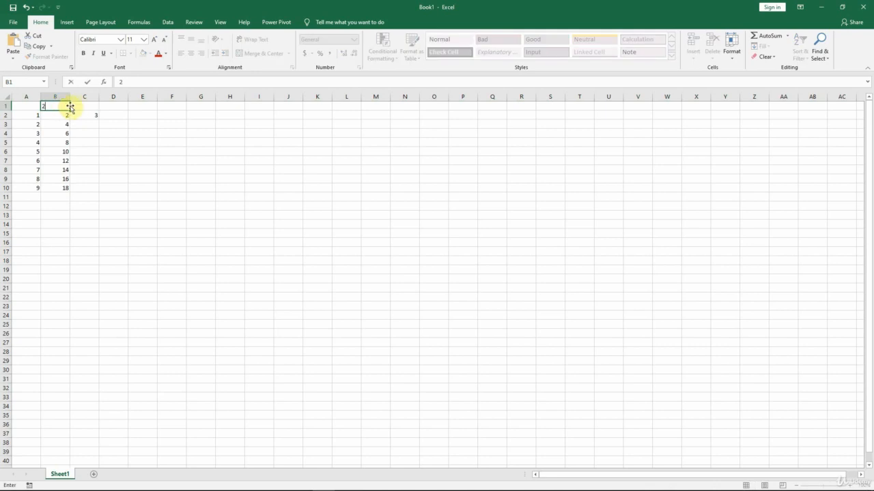
{"action": "left_click", "coordinate": [86, 106]}
{"action": "type", "text": "3"}
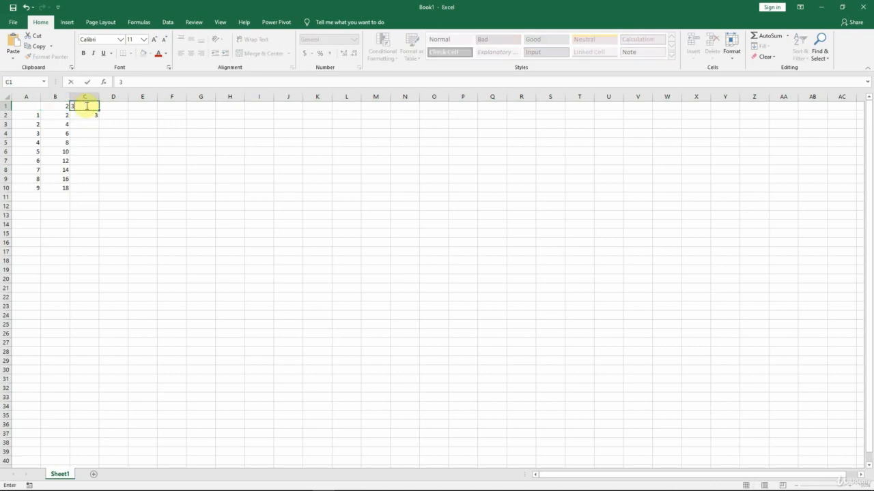
{"action": "left_click", "coordinate": [108, 108]}
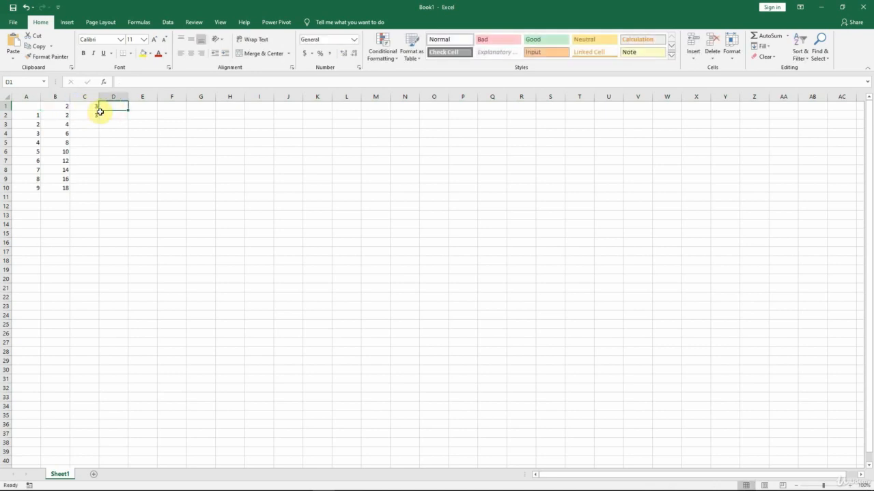
Step: Clear the formulas in B2:C10 and make row 1 and column A bold
{"action": "left_click_drag", "start_coordinate": [64, 116], "coordinate": [88, 187]}
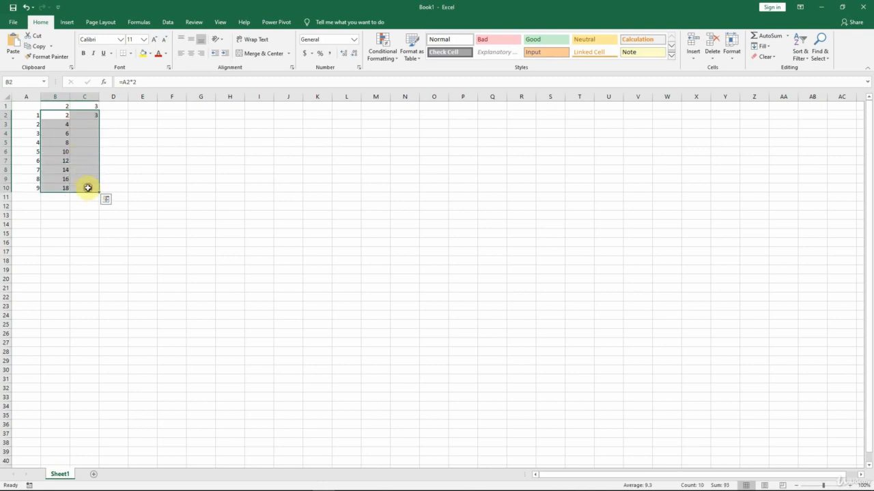
{"action": "key", "text": "Delete"}
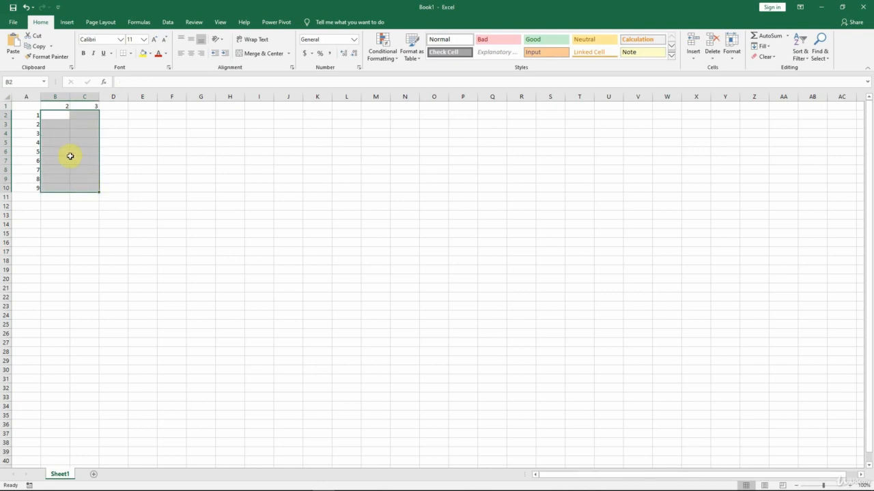
{"action": "left_click", "coordinate": [6, 106]}
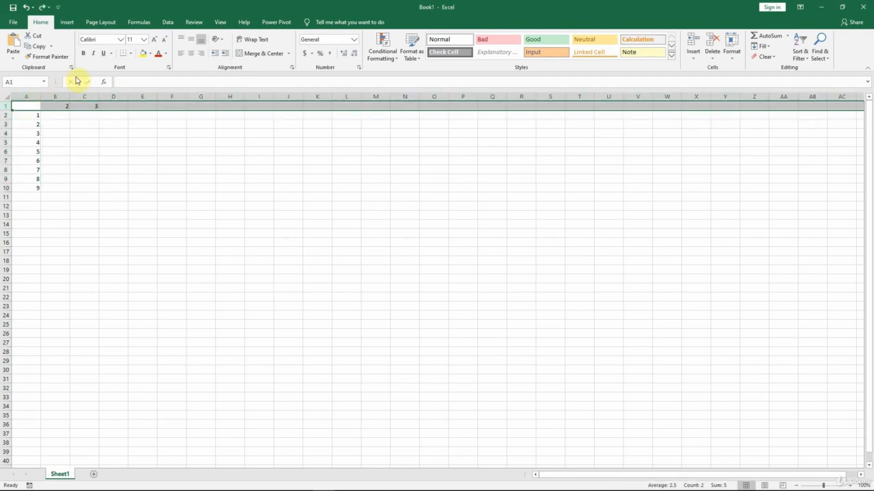
{"action": "left_click", "coordinate": [83, 54]}
{"action": "left_click", "coordinate": [24, 96]}
{"action": "left_click", "coordinate": [84, 55]}
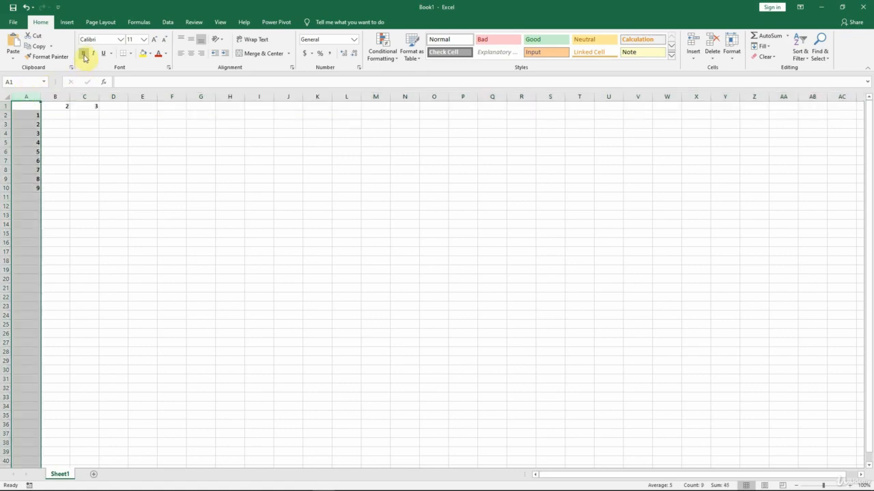
Step: Enter the formula =A2*B1 in cell B2, multiplying the row number by the column multiplier
{"action": "left_click", "coordinate": [60, 114]}
{"action": "type", "text": "="}
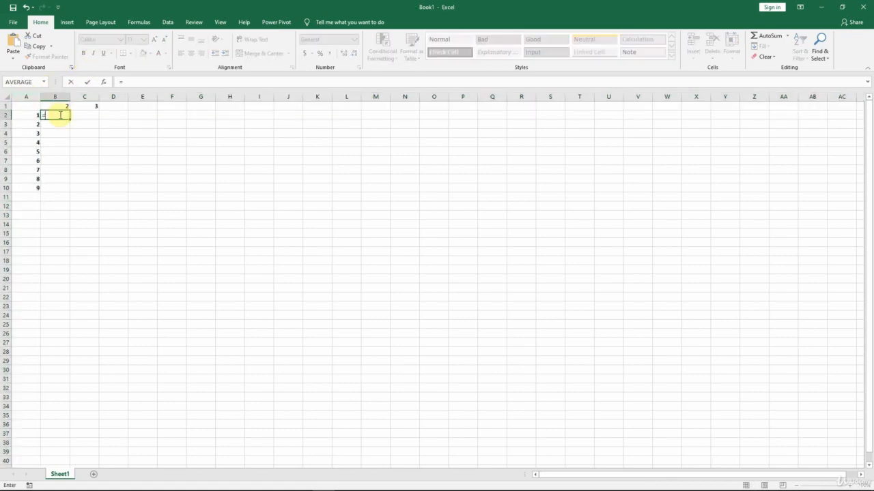
{"action": "left_click", "coordinate": [35, 116]}
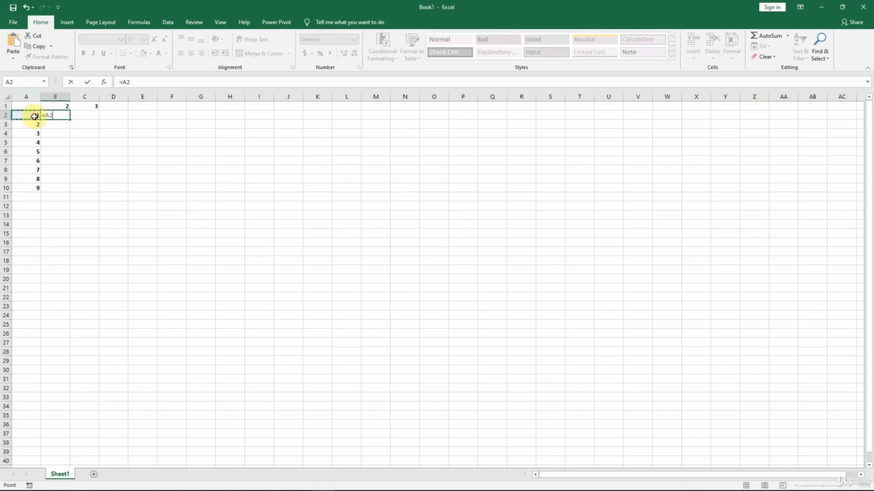
{"action": "type", "text": "*"}
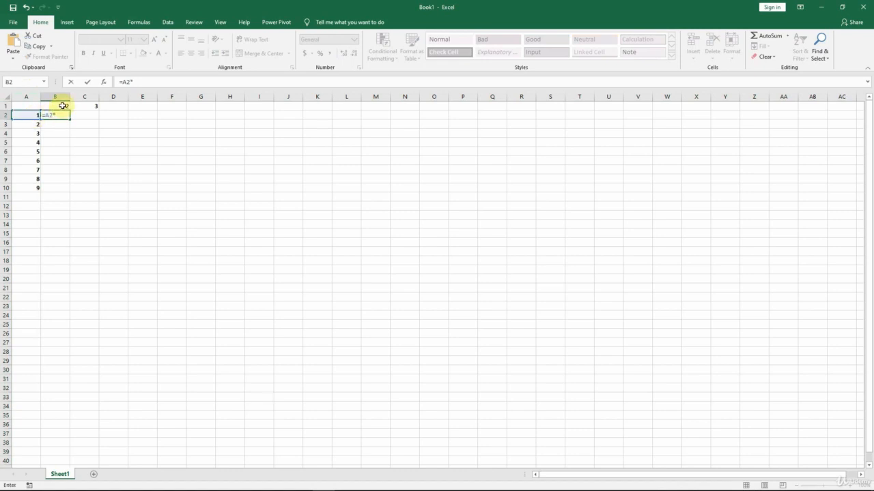
{"action": "left_click", "coordinate": [62, 106]}
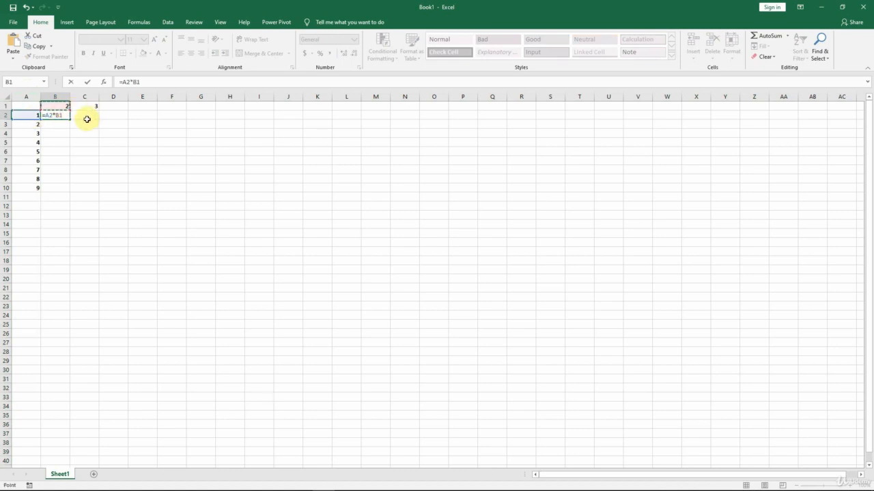
{"action": "key", "text": "ctrl+Return"}
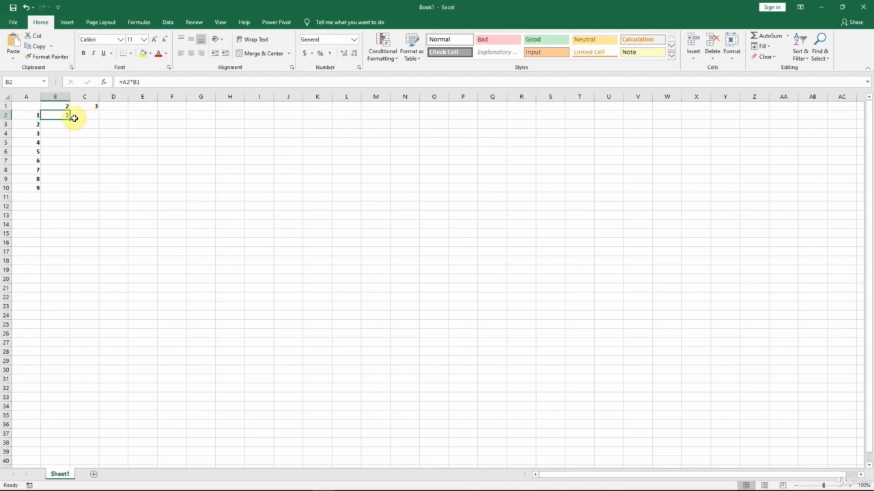
Step: Fill the B2 formula down to B10 and examine the cell references in B3 and B4
{"action": "left_click_drag", "start_coordinate": [69, 119], "coordinate": [64, 190]}
{"action": "left_click", "coordinate": [58, 125]}
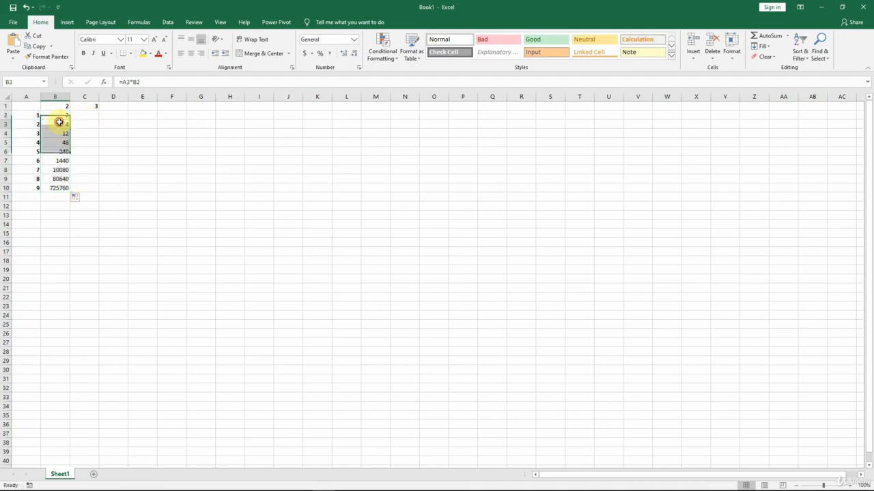
{"action": "double_click", "coordinate": [58, 124]}
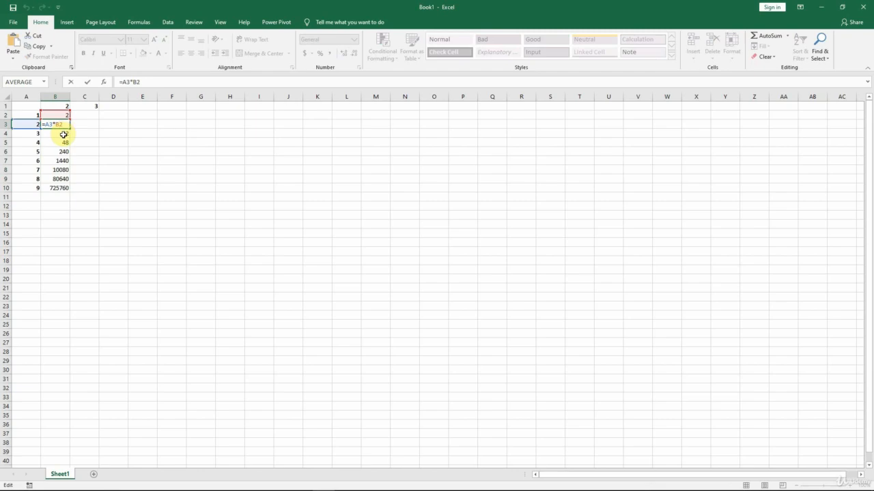
{"action": "key", "text": "Return"}
{"action": "double_click", "coordinate": [58, 134]}
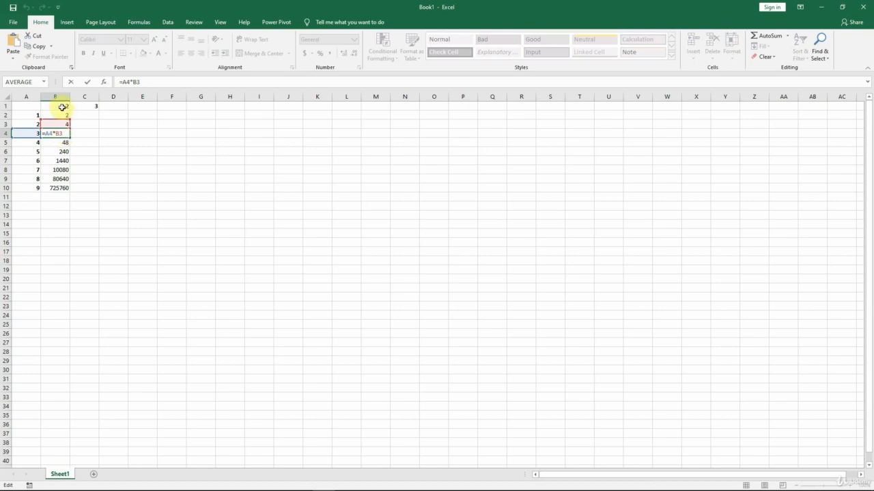
{"action": "left_click", "coordinate": [62, 115]}
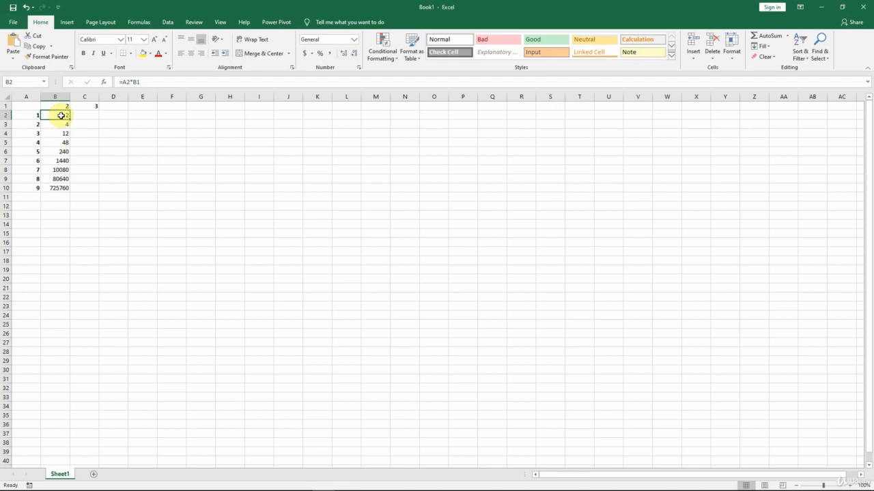
Step: Change the formula in B2 to =A2*B$1 so that the multiplier's row is locked
{"action": "left_click", "coordinate": [137, 82]}
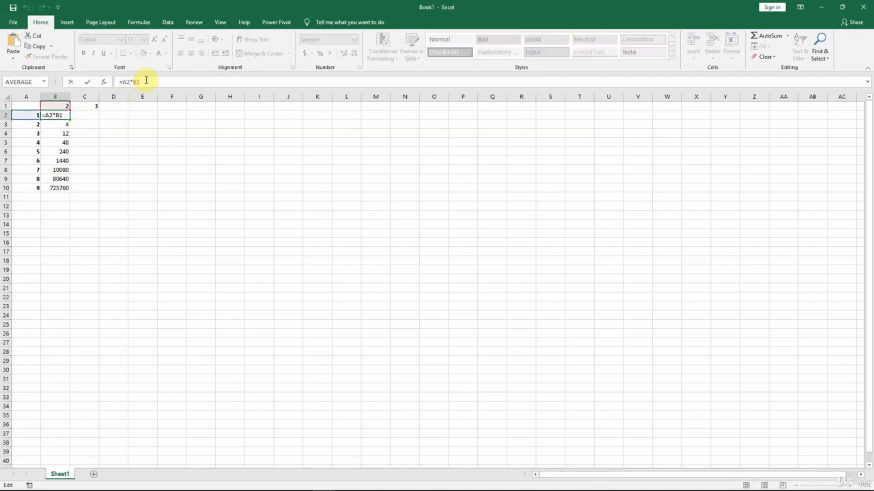
{"action": "type", "text": "$"}
{"action": "key", "text": "ctrl+Return"}
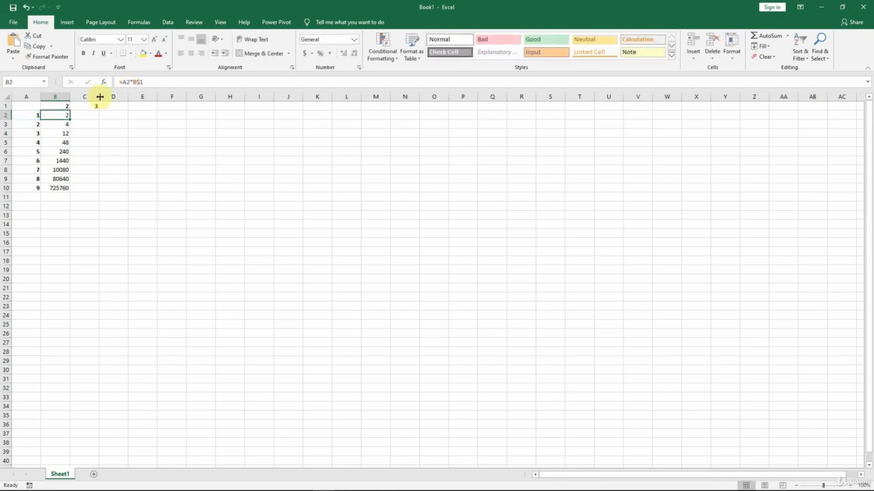
Step: Fill the B2 formula down to B10 and examine the cell references from B3 to B7
{"action": "double_click", "coordinate": [71, 119]}
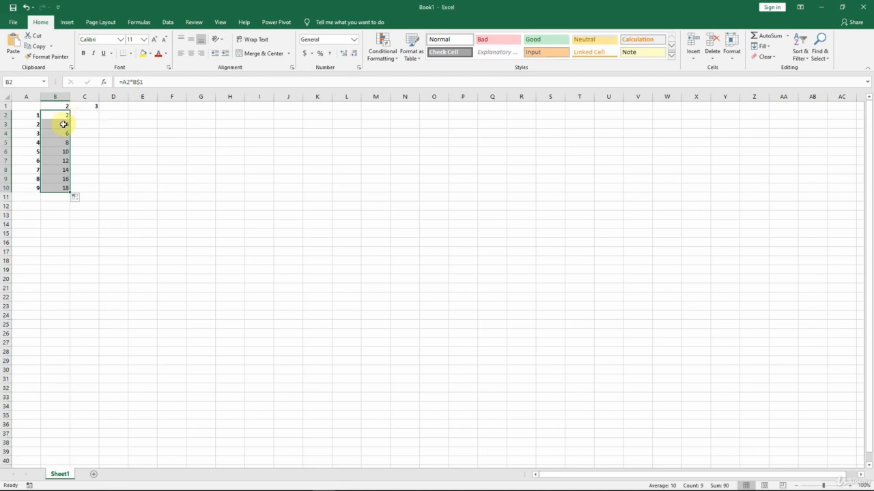
{"action": "left_click", "coordinate": [64, 124]}
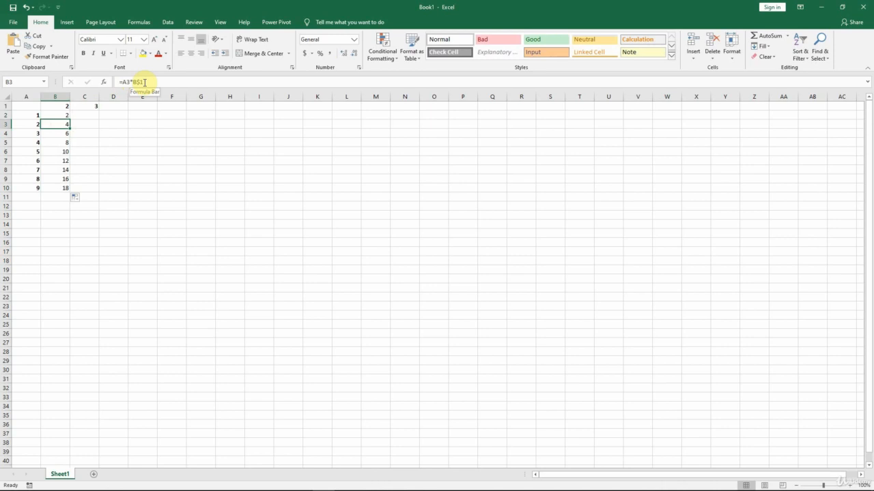
{"action": "key", "text": "Down"}
{"action": "key", "text": "Down"}
{"action": "key", "text": "Down"}
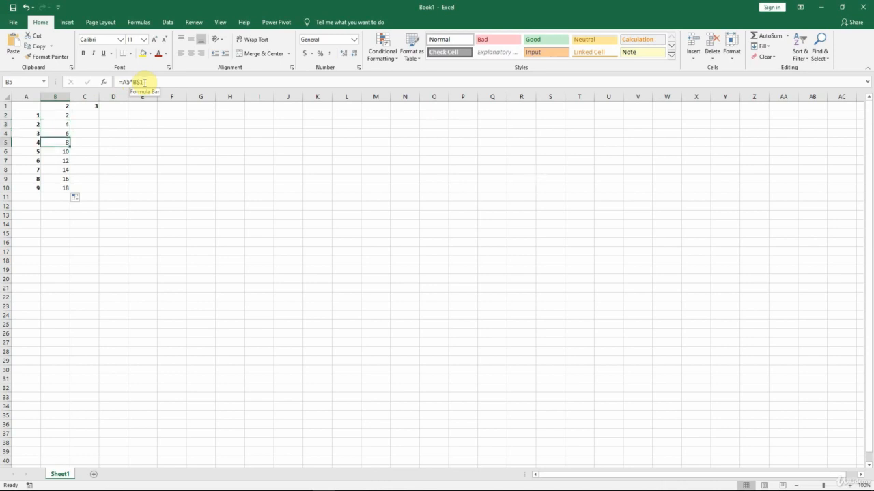
{"action": "key", "text": "Down"}
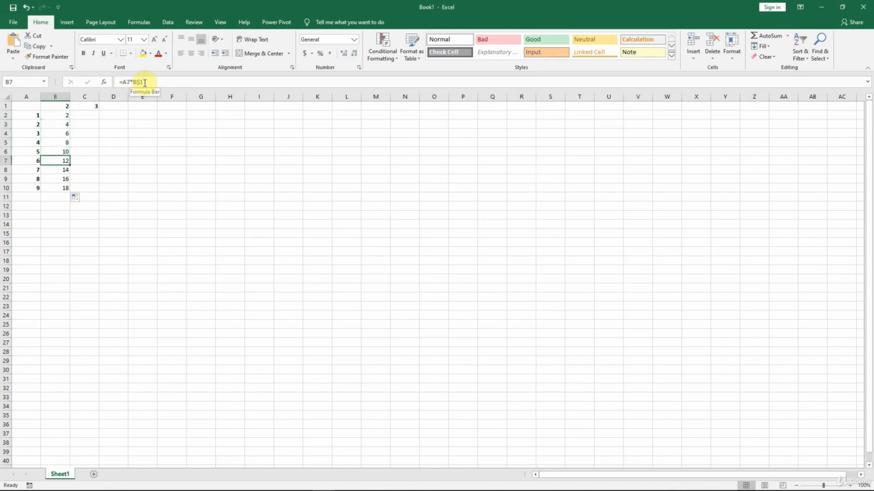
Step: Copy the B2 formula across to C2 and inspect the references in the copied formula
{"action": "left_click", "coordinate": [58, 114]}
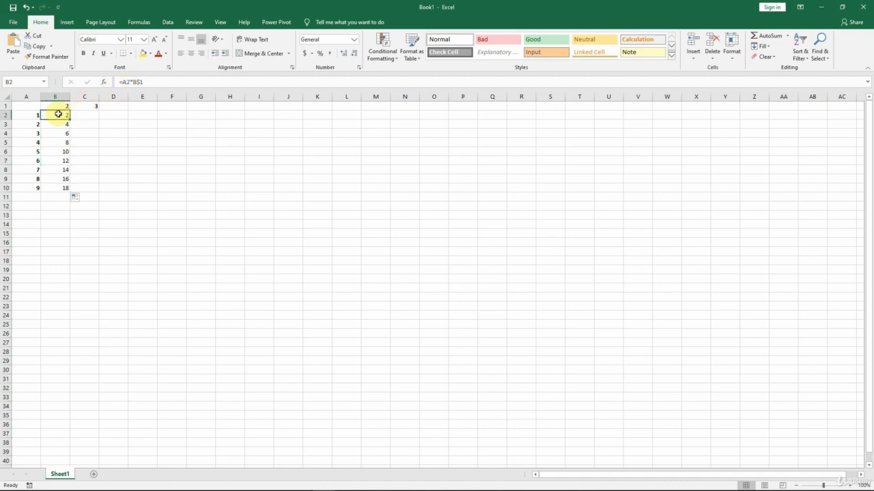
{"action": "left_click_drag", "start_coordinate": [70, 119], "coordinate": [97, 121]}
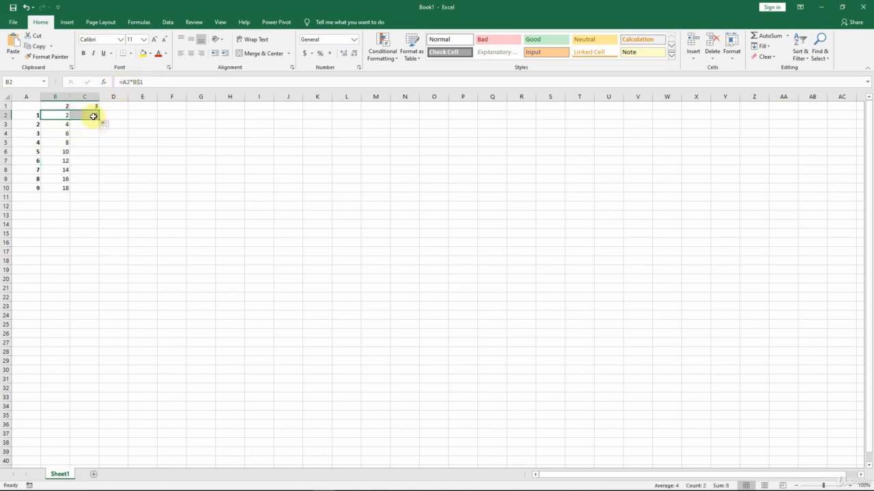
{"action": "double_click", "coordinate": [93, 115]}
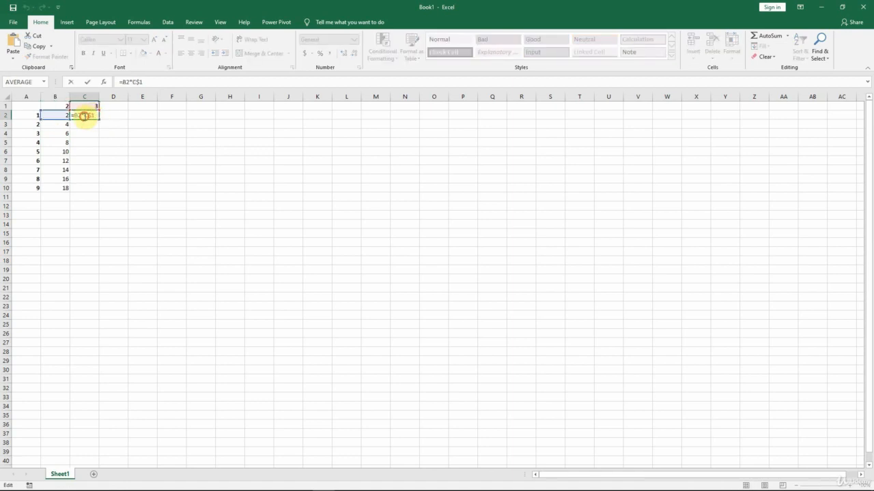
{"action": "left_click_drag", "start_coordinate": [84, 115], "coordinate": [93, 115]}
{"action": "left_click", "coordinate": [99, 116]}
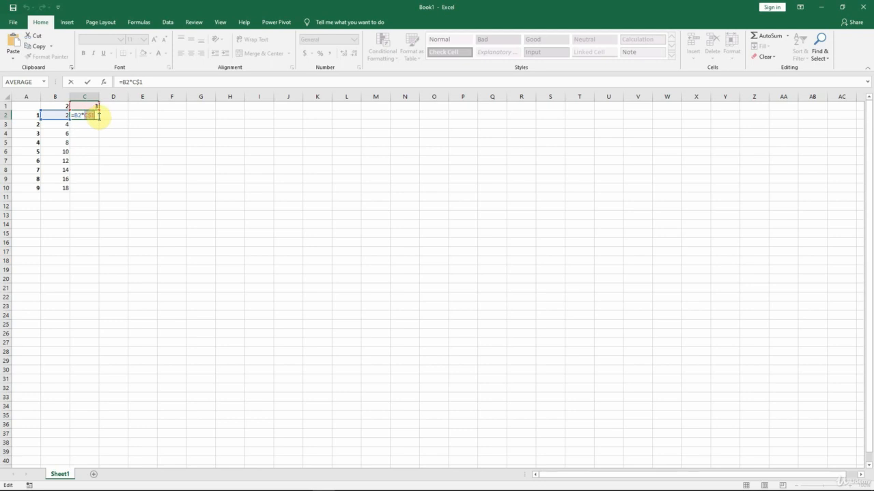
{"action": "key", "text": "Escape"}
Step: Compare the column letter of the multiplier reference in the formulas of B2 and C2
{"action": "left_click", "coordinate": [64, 114]}
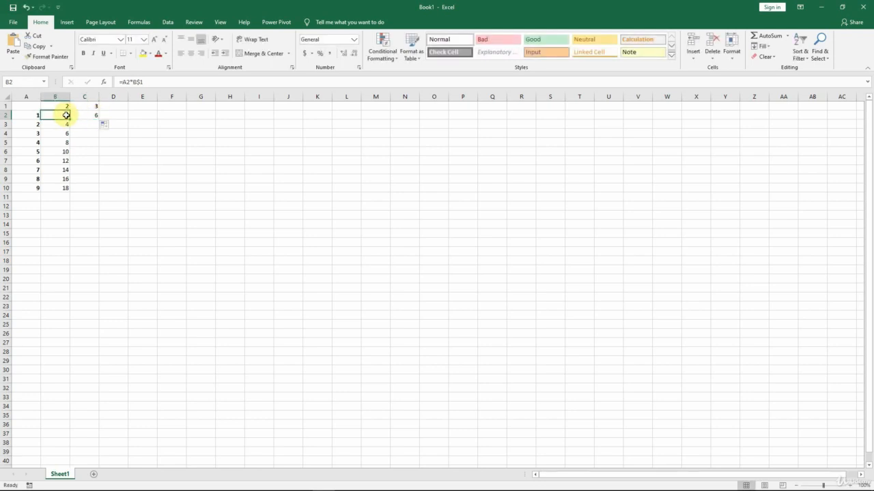
{"action": "left_click", "coordinate": [134, 82]}
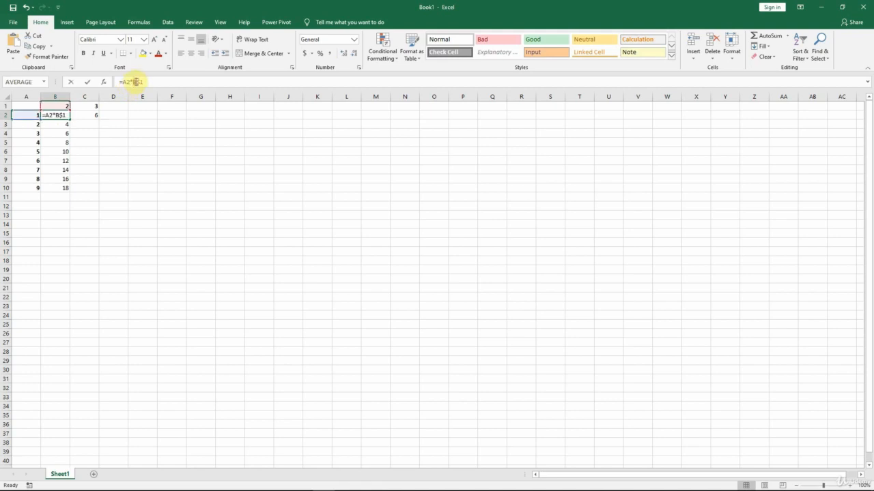
{"action": "left_click_drag", "start_coordinate": [136, 82], "coordinate": [138, 83]}
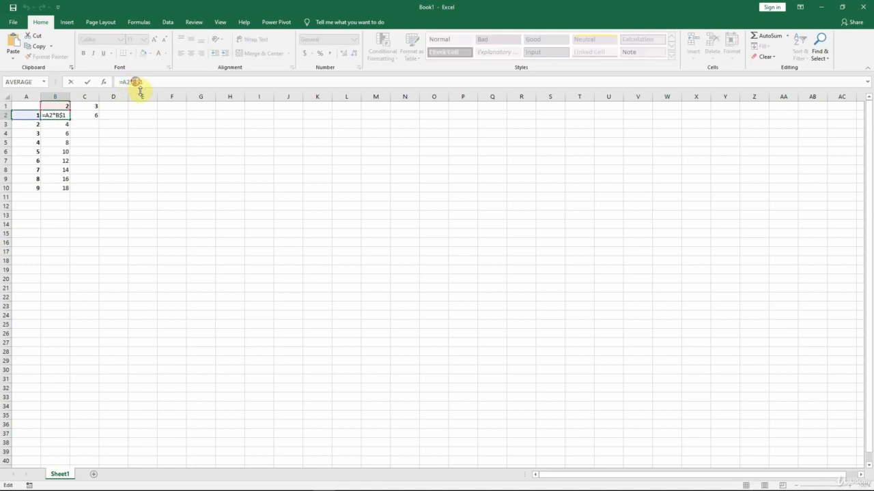
{"action": "key", "text": "Escape"}
{"action": "left_click", "coordinate": [84, 113]}
{"action": "left_click", "coordinate": [133, 82]}
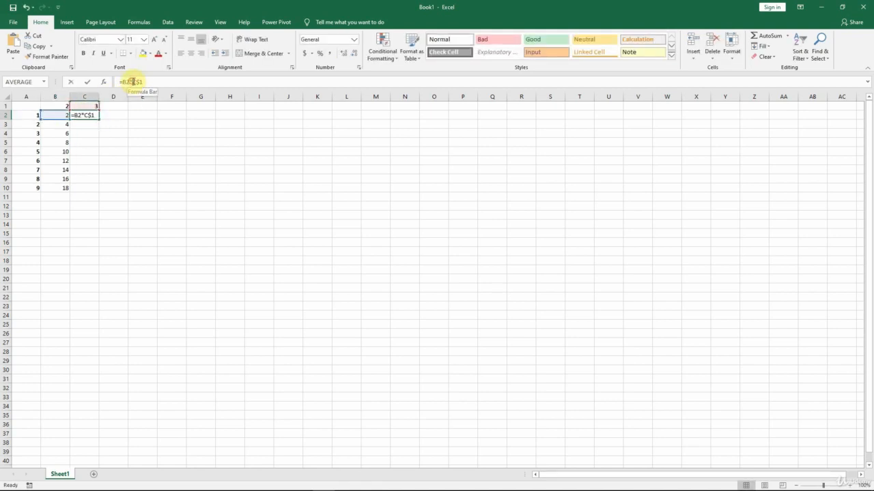
{"action": "left_click_drag", "start_coordinate": [134, 82], "coordinate": [137, 83]}
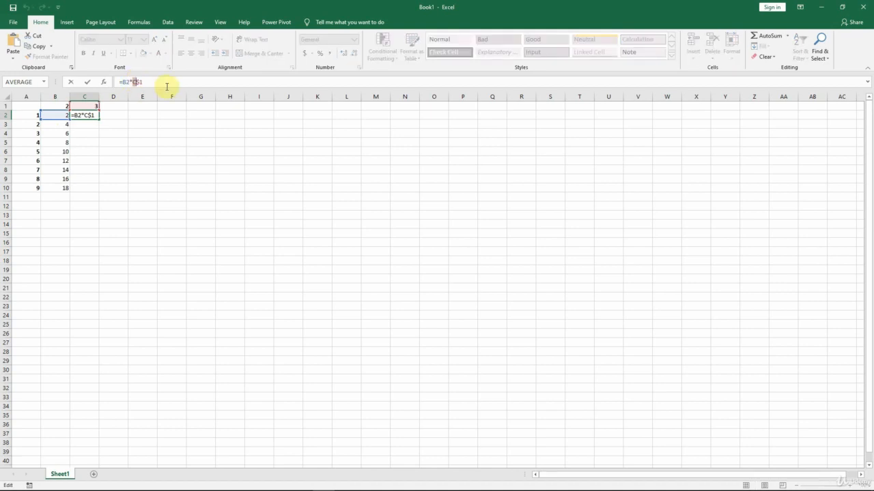
{"action": "key", "text": "ctrl+Return"}
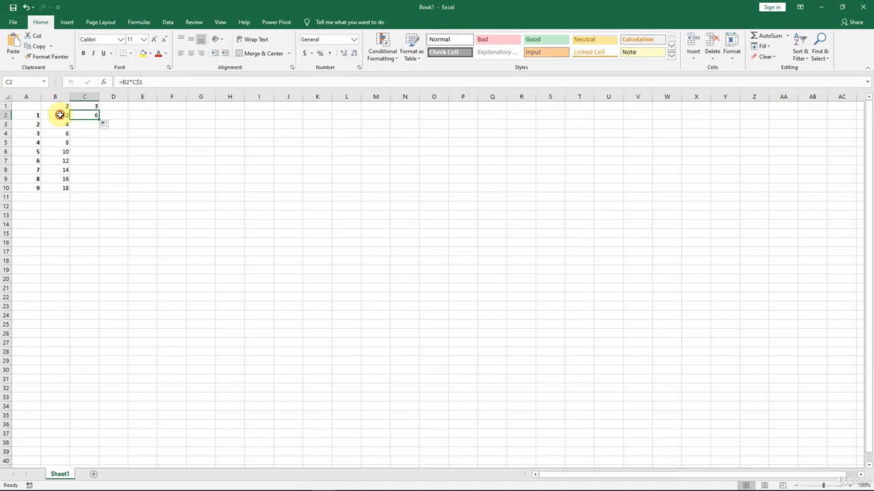
Step: Change the B2 formula to =$A2*B$1, locking column A, and fill it down to B10
{"action": "left_click", "coordinate": [60, 114]}
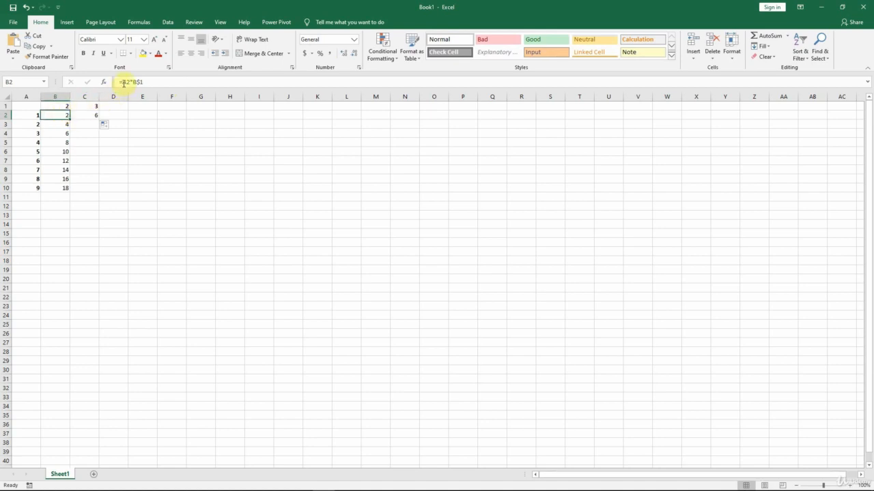
{"action": "left_click", "coordinate": [123, 83]}
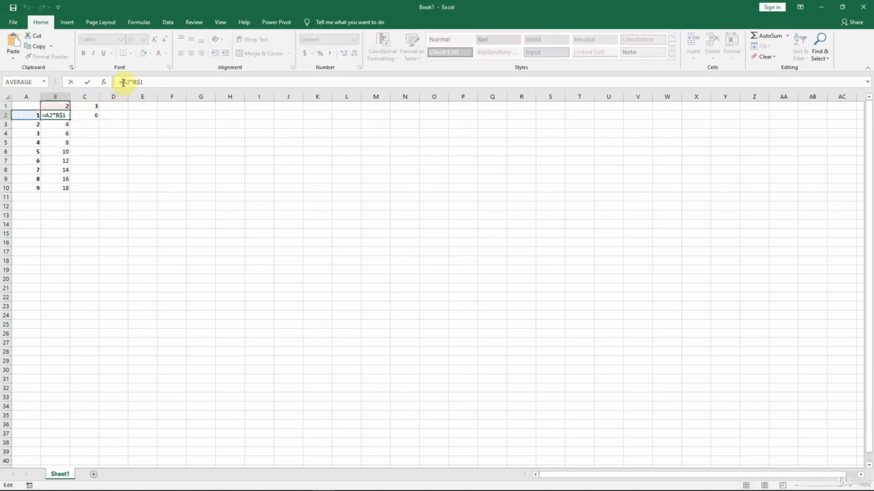
{"action": "type", "text": "$"}
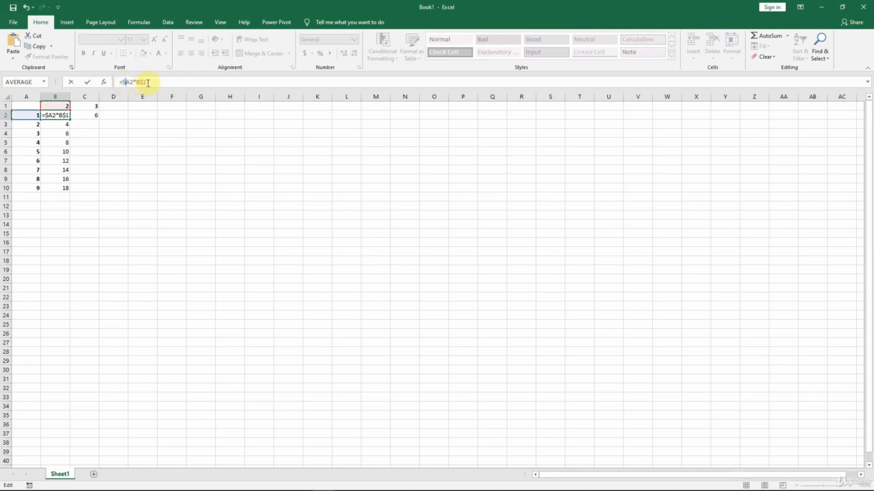
{"action": "key", "text": "ctrl+Return"}
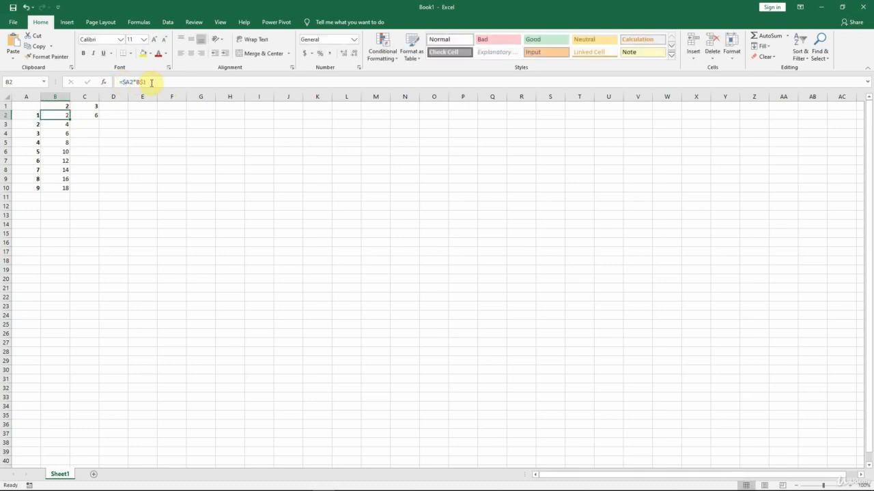
{"action": "double_click", "coordinate": [70, 120]}
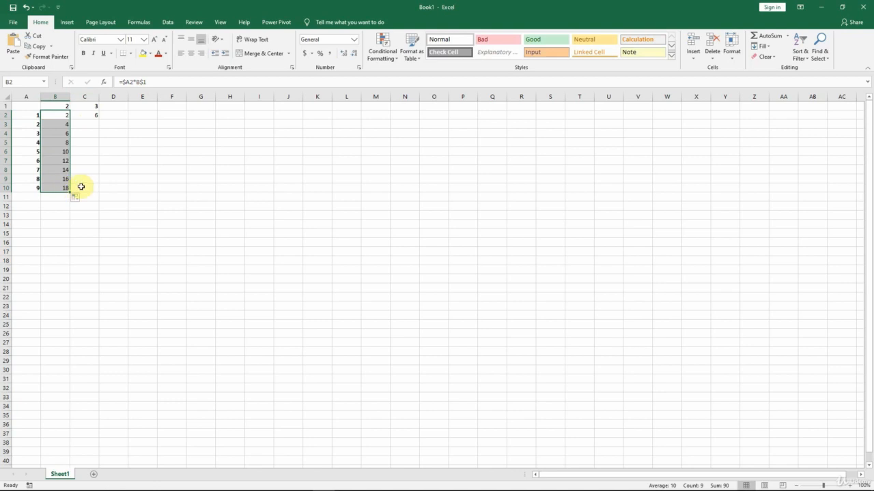
{"action": "left_click", "coordinate": [121, 81]}
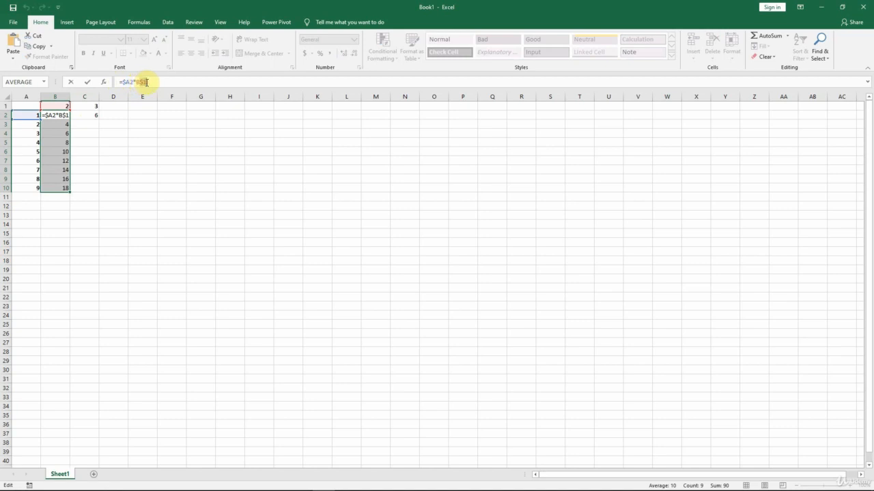
{"action": "left_click", "coordinate": [146, 82]}
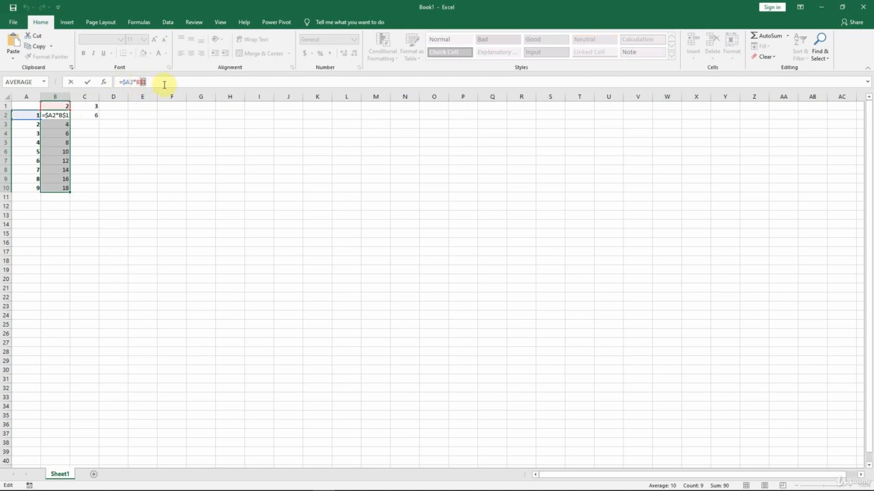
{"action": "key", "text": "ctrl+Return"}
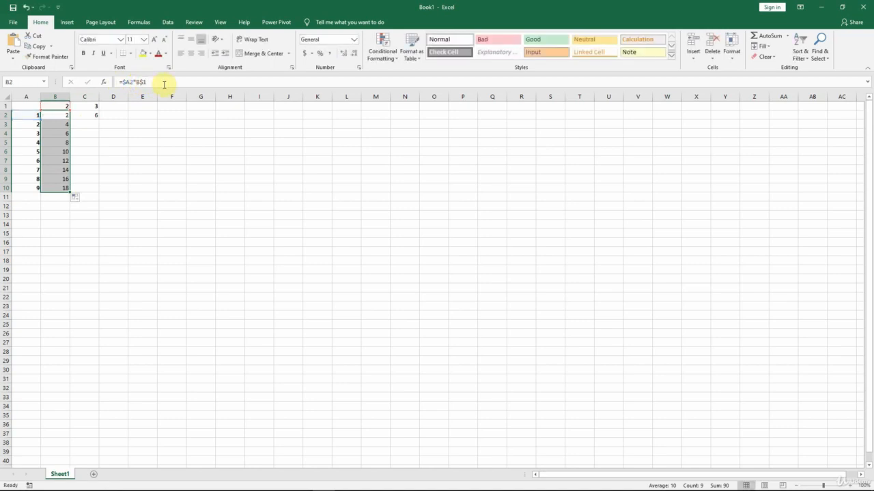
Step: Copy the B2 formula with mixed references across to C2 and, after checking its references, down to C10
{"action": "left_click", "coordinate": [63, 115]}
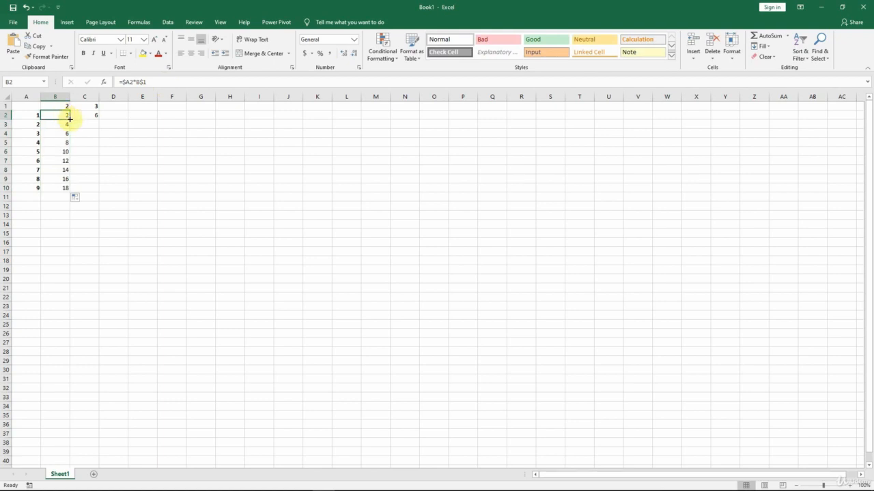
{"action": "left_click_drag", "start_coordinate": [70, 119], "coordinate": [98, 118]}
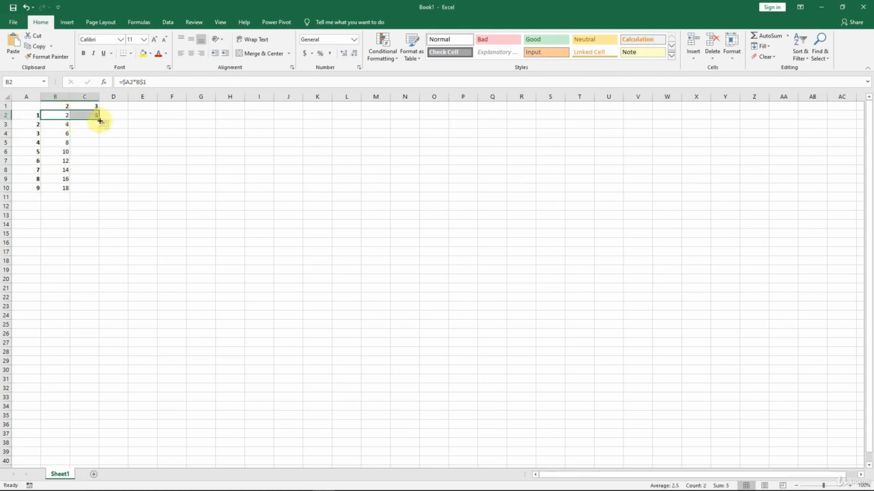
{"action": "left_click", "coordinate": [94, 114]}
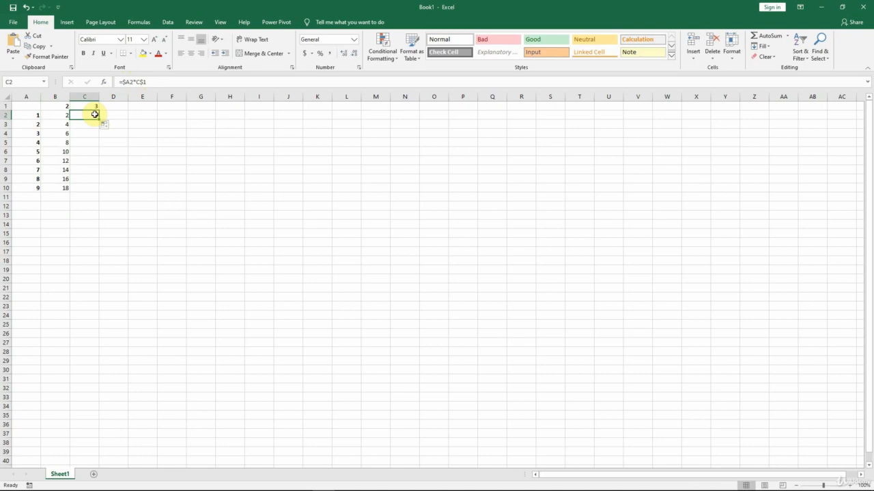
{"action": "left_click", "coordinate": [123, 82]}
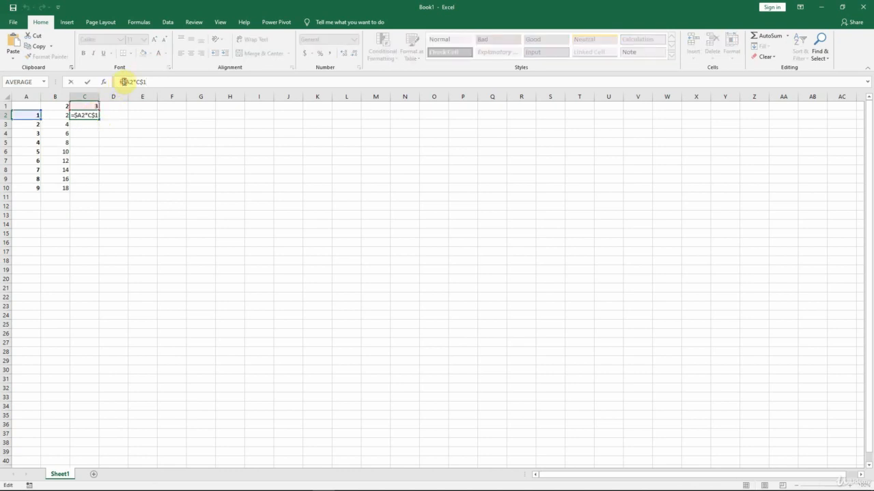
{"action": "left_click_drag", "start_coordinate": [123, 82], "coordinate": [149, 82]}
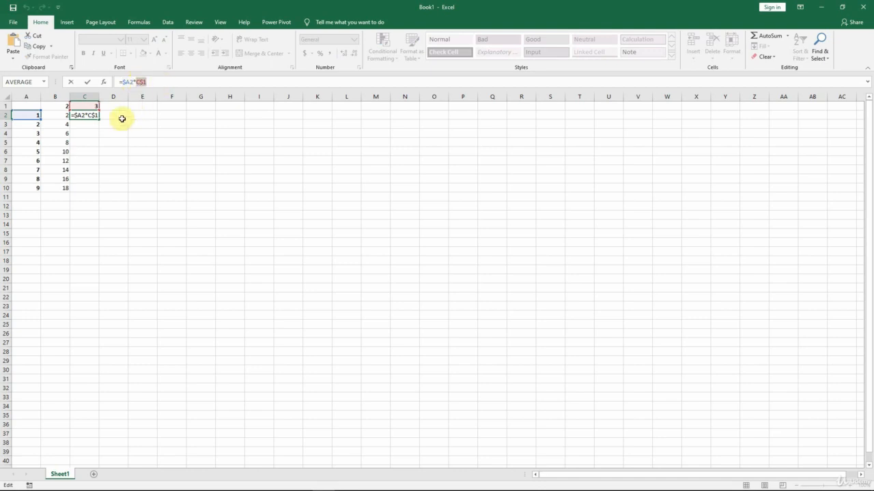
{"action": "key", "text": "Escape"}
{"action": "double_click", "coordinate": [98, 120]}
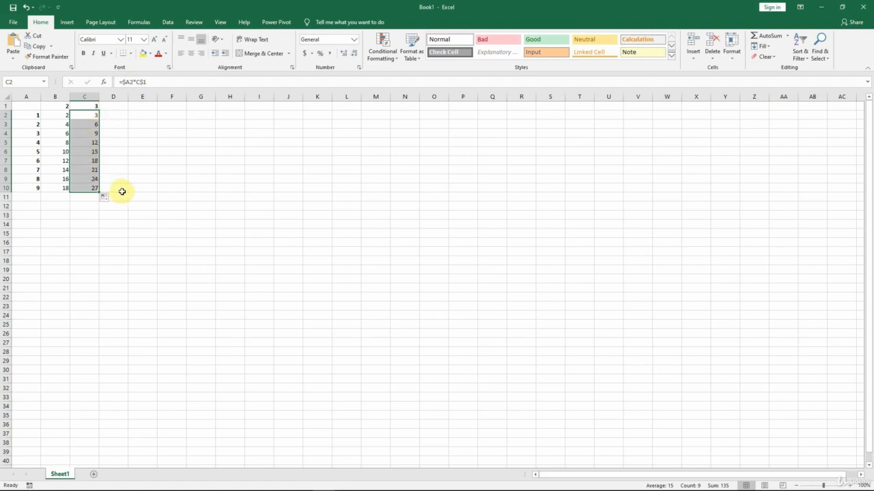
Step: Extend the multipliers in row 1 up to 9 in I1 and clear the formulas in C2:C10 and B3:B10
{"action": "left_click_drag", "start_coordinate": [64, 106], "coordinate": [266, 112]}
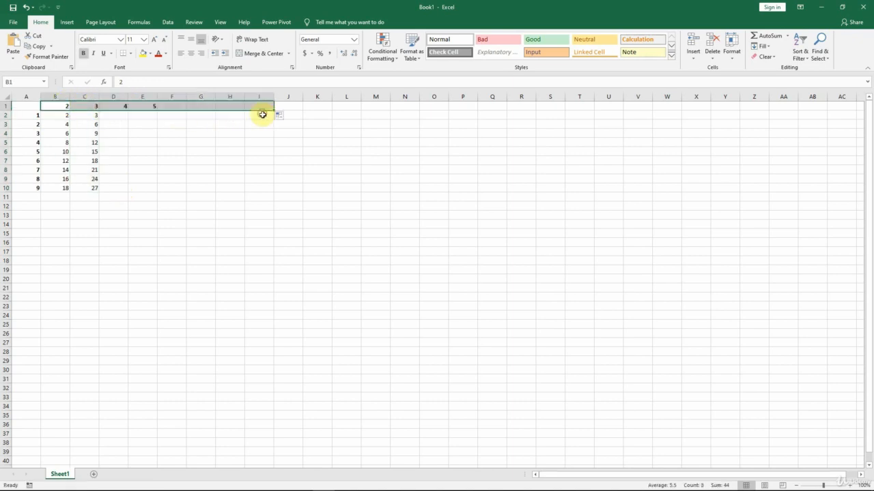
{"action": "left_click_drag", "start_coordinate": [84, 116], "coordinate": [86, 187]}
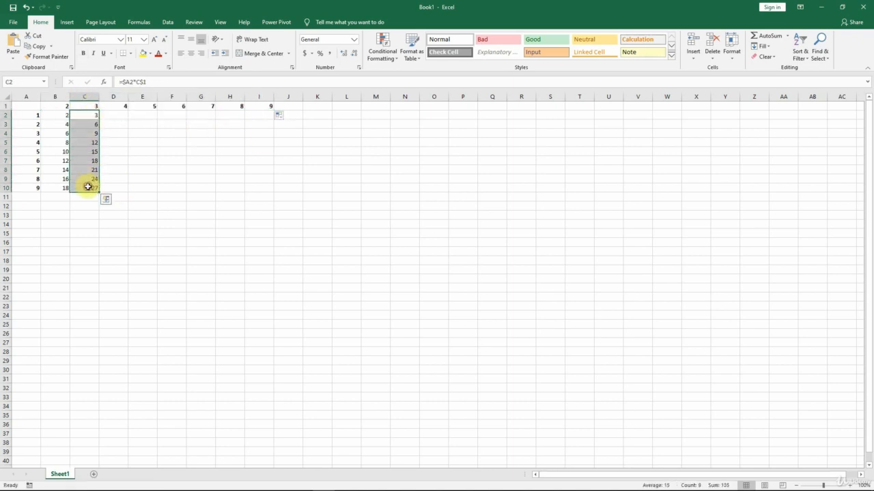
{"action": "key", "text": "Delete"}
{"action": "left_click_drag", "start_coordinate": [55, 124], "coordinate": [53, 189]}
{"action": "key", "text": "Delete"}
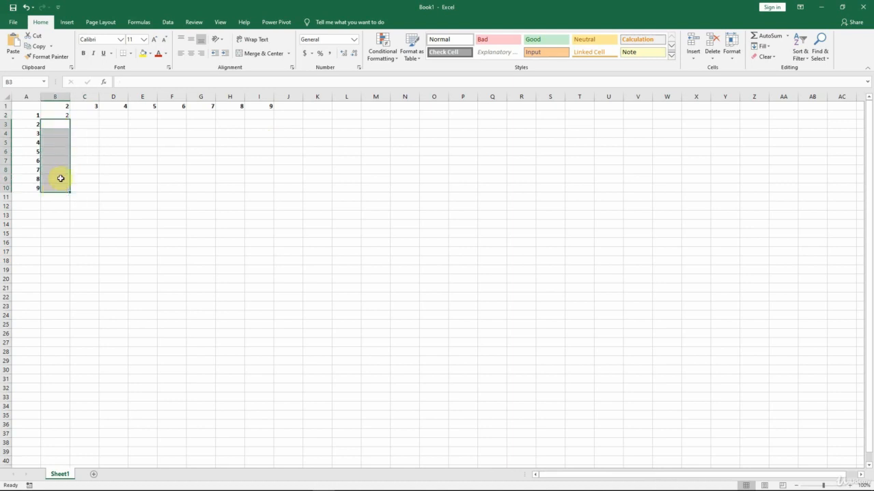
Step: Enter the B2 formula into the whole range B2:I10 at once and undo that fill
{"action": "left_click", "coordinate": [59, 115]}
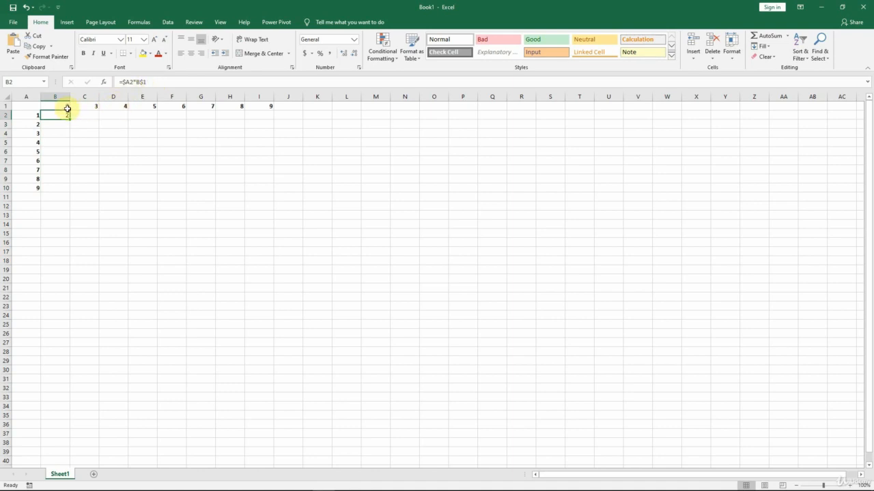
{"action": "mouse_move", "coordinate": [56, 114]}
{"action": "left_mouse_down"}
{"action": "mouse_move", "coordinate": [163, 170]}
{"action": "mouse_move", "coordinate": [265, 191]}
{"action": "left_mouse_up"}
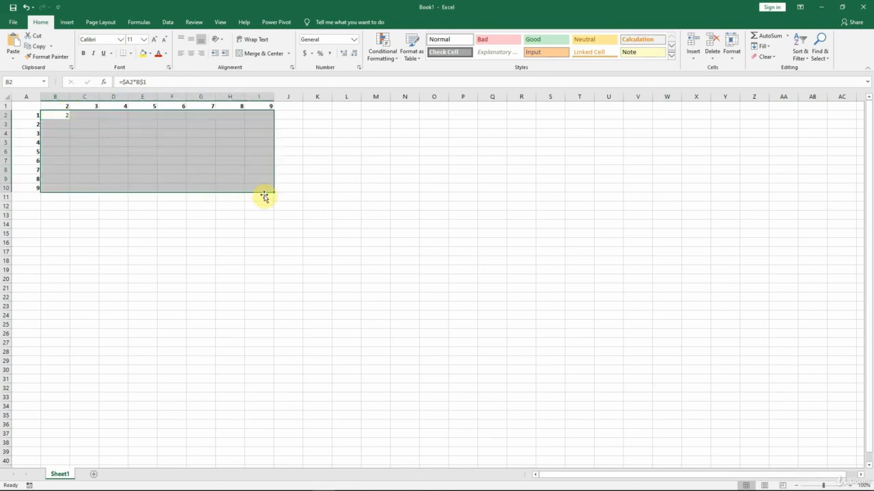
{"action": "key", "text": "F2"}
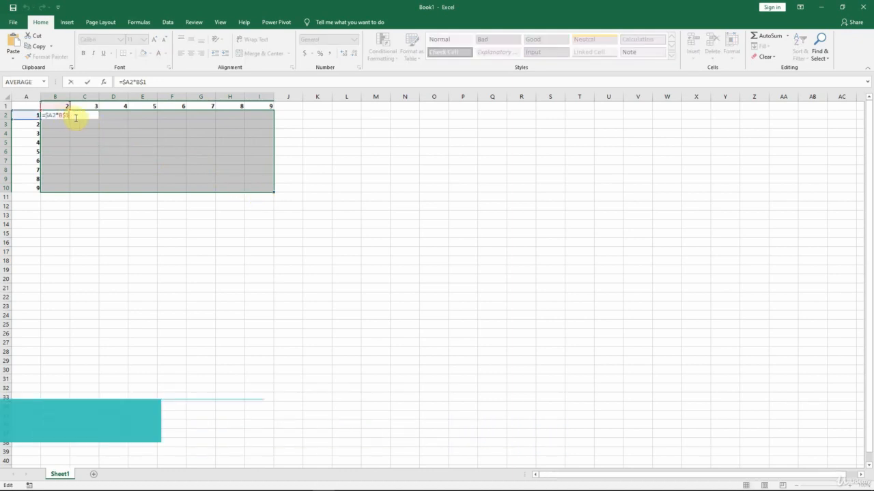
{"action": "key", "text": "ctrl+Return"}
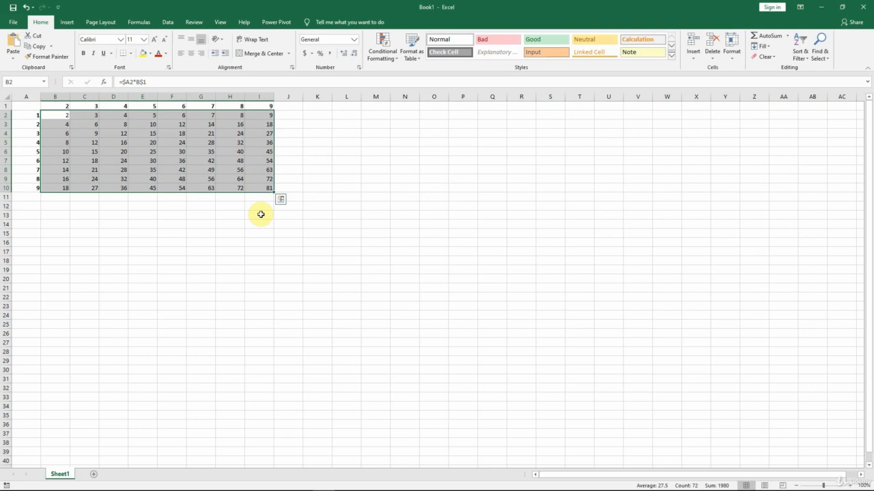
{"action": "key", "text": "ctrl+z"}
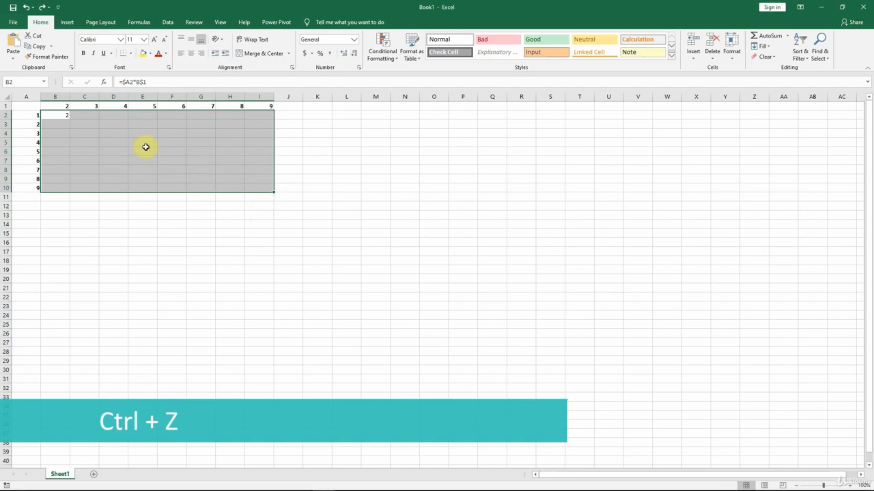
Step: Copy the B2 formula across to column I and down to row 10, filling the table B2:I10
{"action": "left_click", "coordinate": [55, 114]}
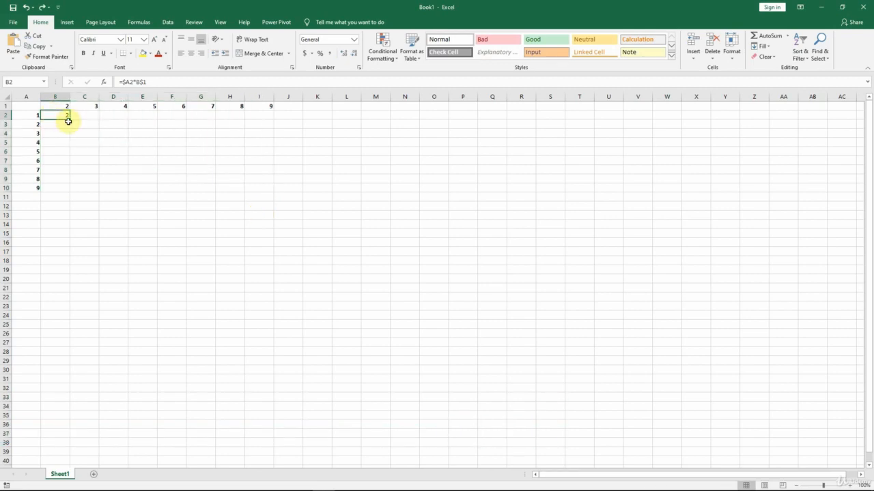
{"action": "left_click_drag", "start_coordinate": [70, 120], "coordinate": [267, 197]}
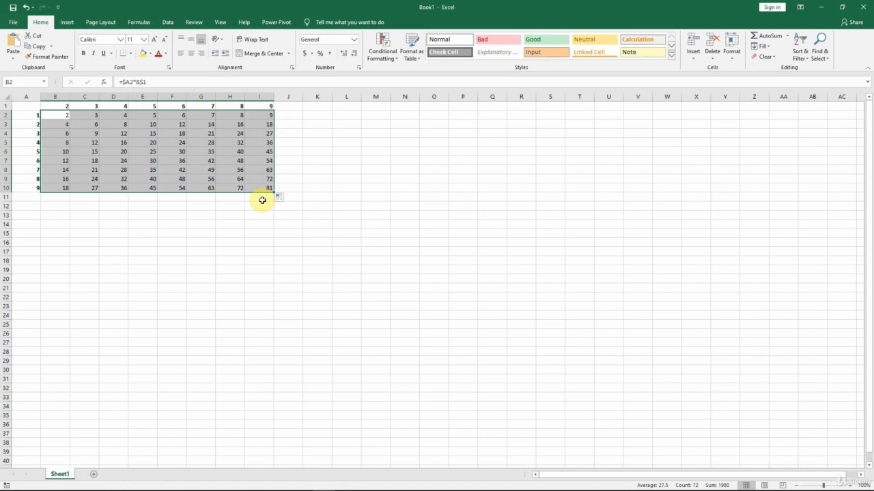
Step: Add a new sheet with the header USD in A1 and amounts from 100 to 900 in steps of 100 in A2:A10
{"action": "left_click", "coordinate": [94, 473]}
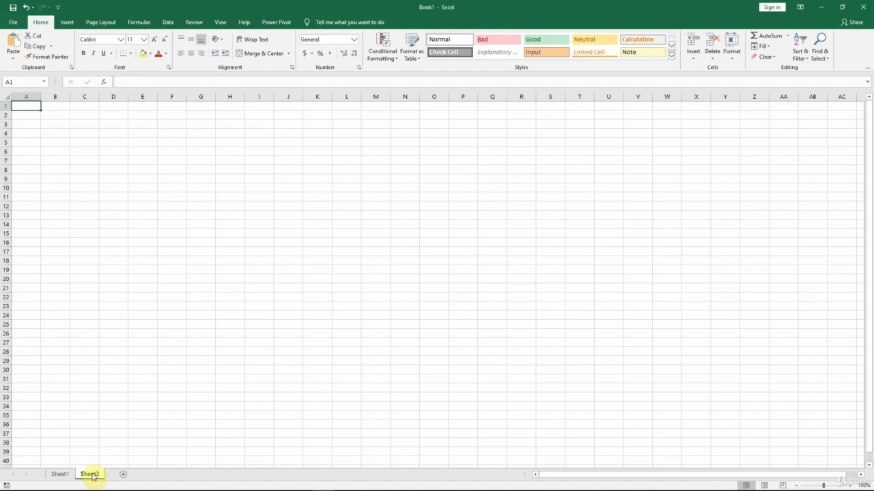
{"action": "type", "text": "USD"}
{"action": "key", "text": "Return"}
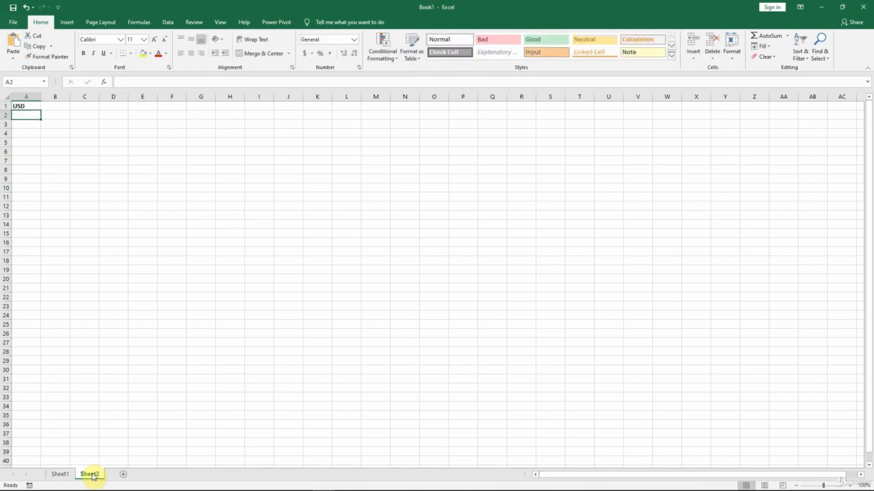
{"action": "type", "text": "100"}
{"action": "key", "text": "Return"}
{"action": "type", "text": "200"}
{"action": "key", "text": "Return"}
{"action": "left_click_drag", "start_coordinate": [26, 115], "coordinate": [39, 188]}
Step: Format the amounts in A2:A10 as Currency without decimals and right-align the USD header
{"action": "left_click", "coordinate": [353, 39]}
{"action": "left_click", "coordinate": [341, 93]}
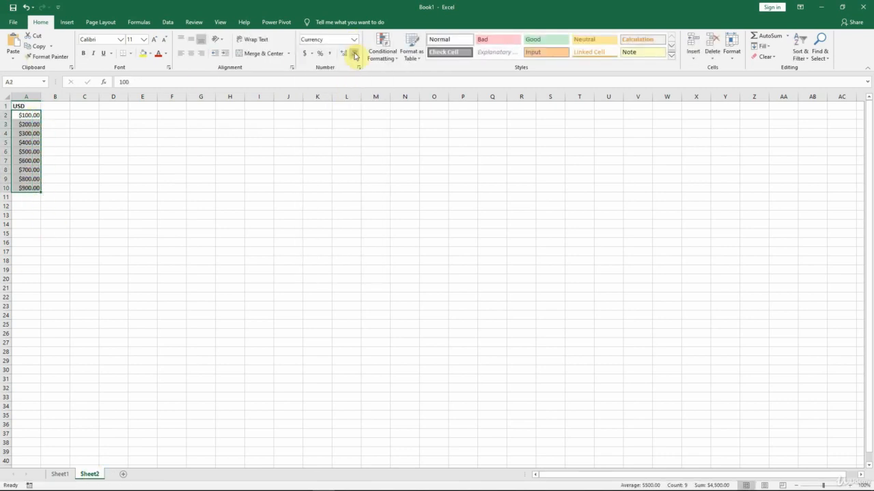
{"action": "left_click", "coordinate": [353, 53]}
{"action": "left_click", "coordinate": [353, 53]}
{"action": "left_click", "coordinate": [31, 106]}
{"action": "left_click", "coordinate": [201, 53]}
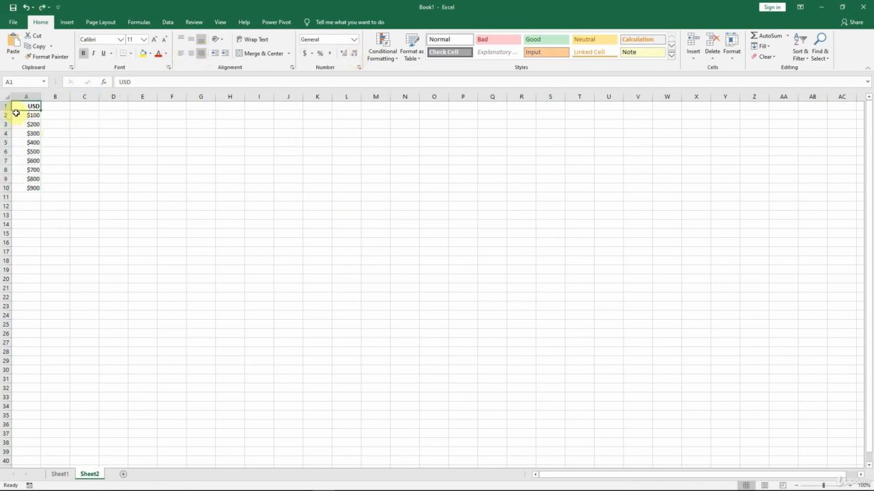
Step: Insert two rows above the USD header and put the bold label "USD/EUR rate:" in A1, fitting column A to it
{"action": "left_click_drag", "start_coordinate": [6, 106], "coordinate": [6, 115]}
{"action": "key", "text": "ctrl+shift+plus"}
{"action": "left_click", "coordinate": [28, 108]}
{"action": "type", "text": "USD/EUR rat"}
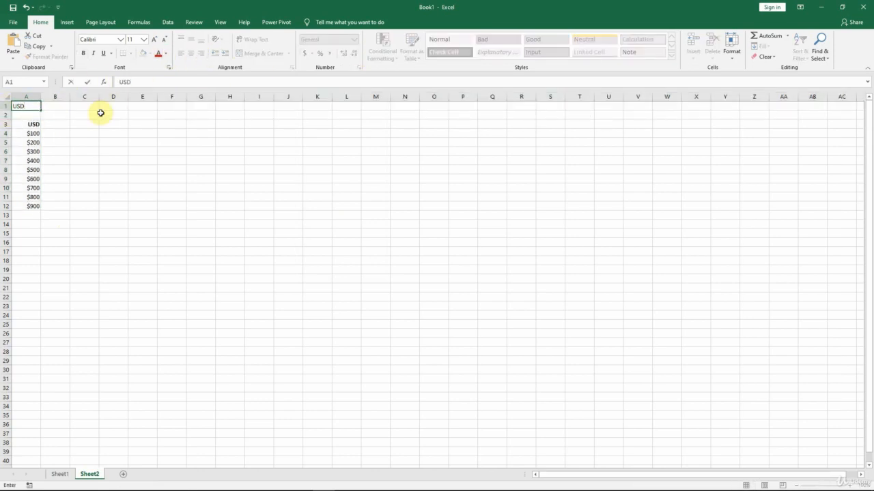
{"action": "type", "text": "e:"}
{"action": "key", "text": "ctrl+Return"}
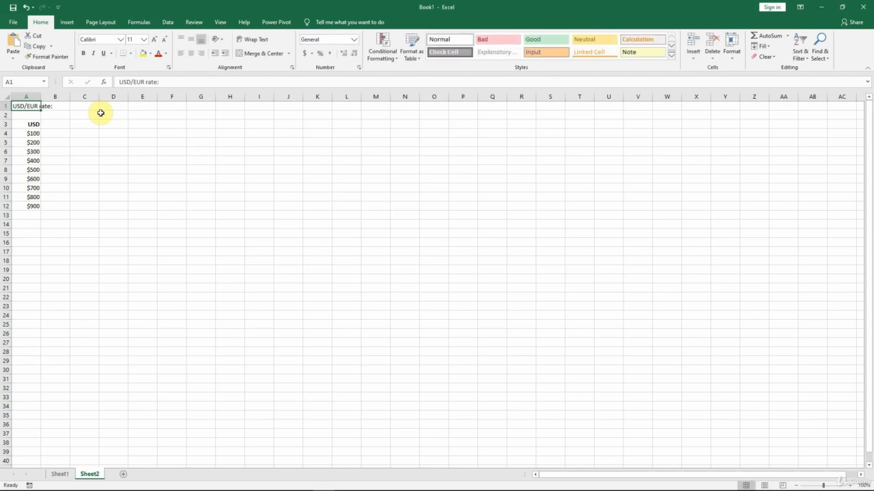
{"action": "key", "text": "ctrl+b"}
{"action": "double_click", "coordinate": [41, 96]}
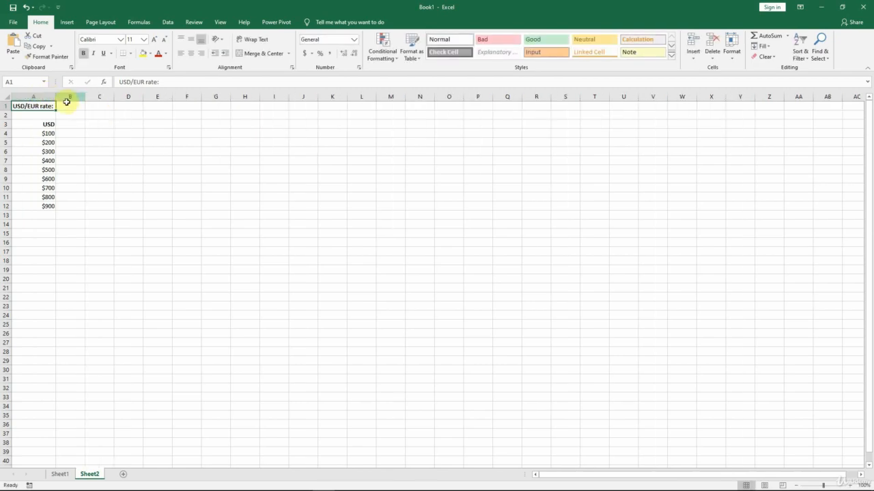
Step: Enter the rate 0.92 in B1 and add a bold, right-aligned EUR header in B3
{"action": "left_click", "coordinate": [80, 105]}
{"action": "type", "text": "0.92"}
{"action": "key", "text": "ctrl+Return"}
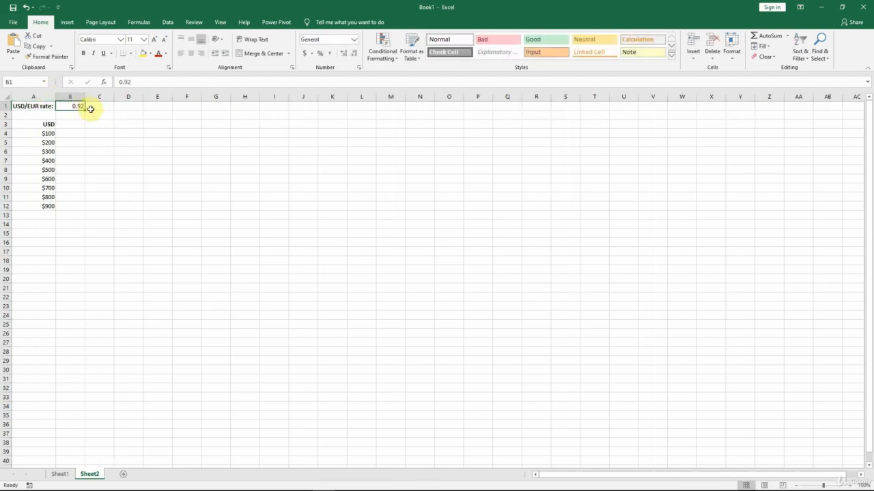
{"action": "left_click", "coordinate": [75, 123]}
{"action": "type", "text": "EU"}
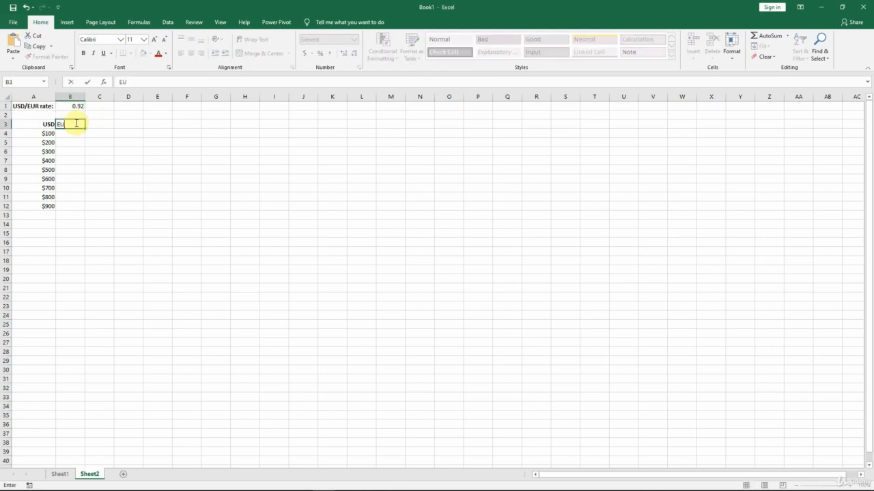
{"action": "type", "text": "R"}
{"action": "key", "text": "ctrl+Return"}
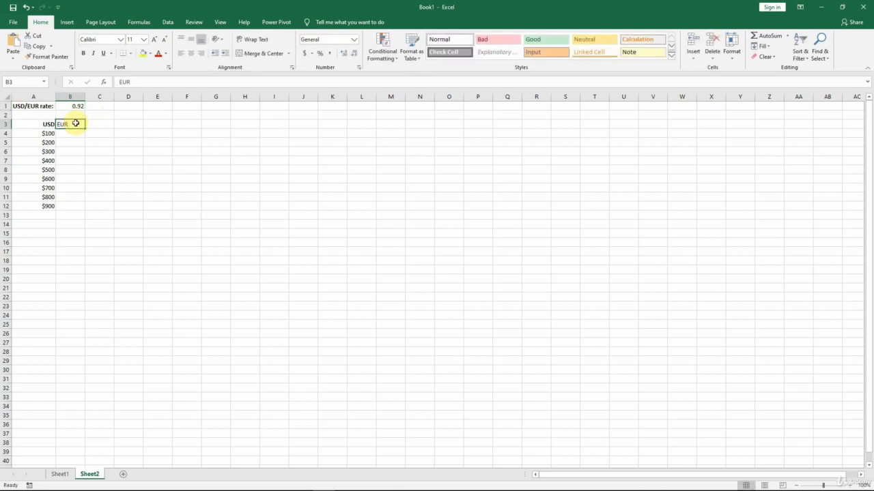
{"action": "left_click", "coordinate": [200, 54]}
{"action": "key", "text": "ctrl+b"}
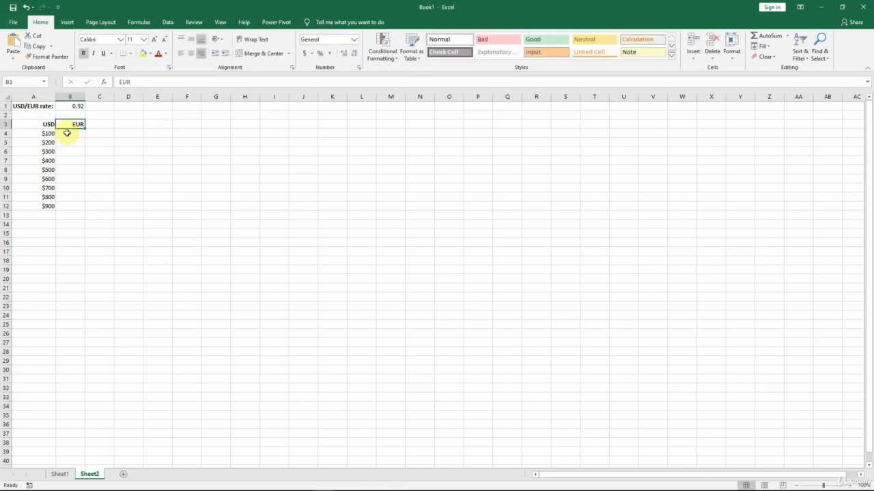
Step: Start the formula =A4*B1 in B4, multiplying the first USD amount by the exchange rate
{"action": "left_click", "coordinate": [67, 133]}
{"action": "type", "text": "="}
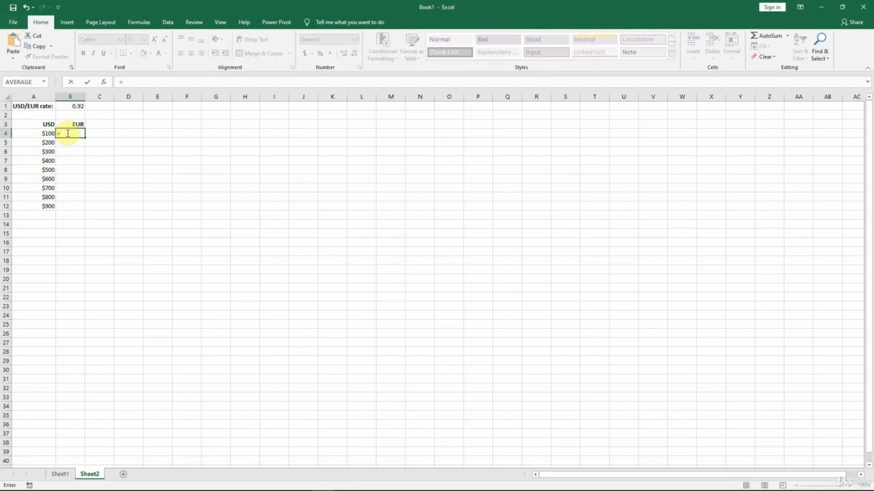
{"action": "left_click", "coordinate": [43, 134]}
{"action": "type", "text": "*"}
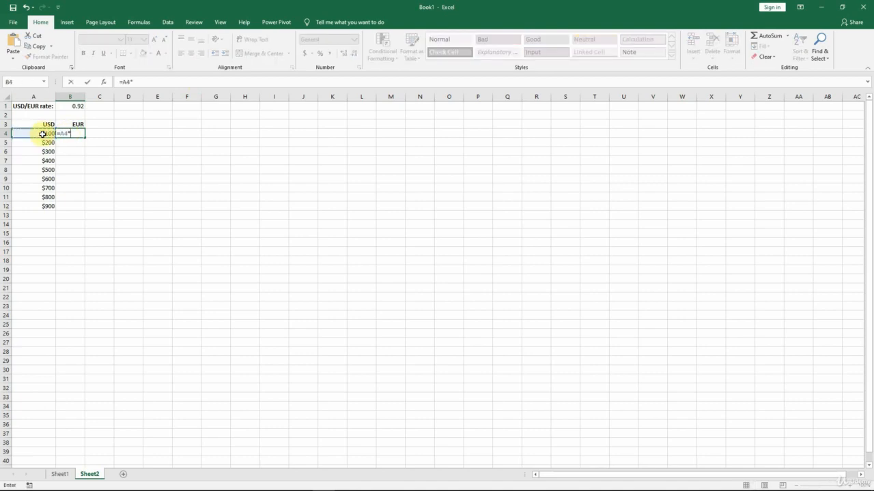
{"action": "left_click", "coordinate": [76, 108]}
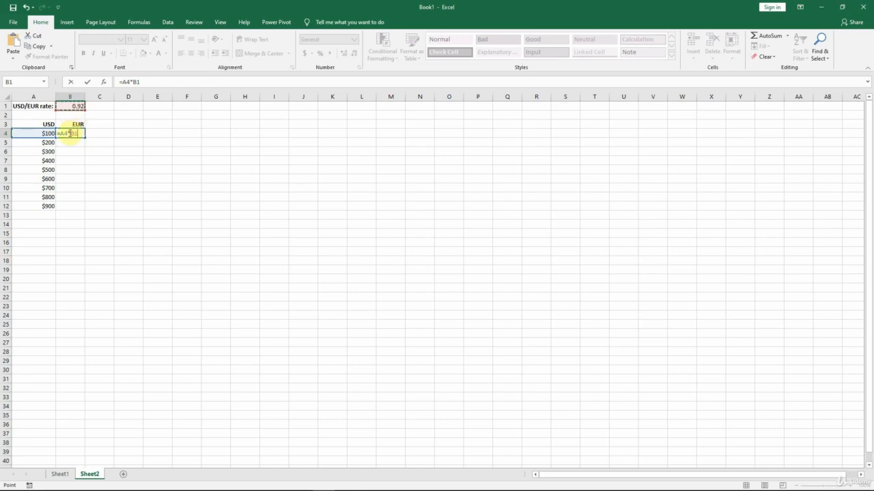
Step: Cycle the B1 reference in the B4 formula through its lock types, settle on $B$1 and commit =A4*$B$1
{"action": "left_click", "coordinate": [72, 134]}
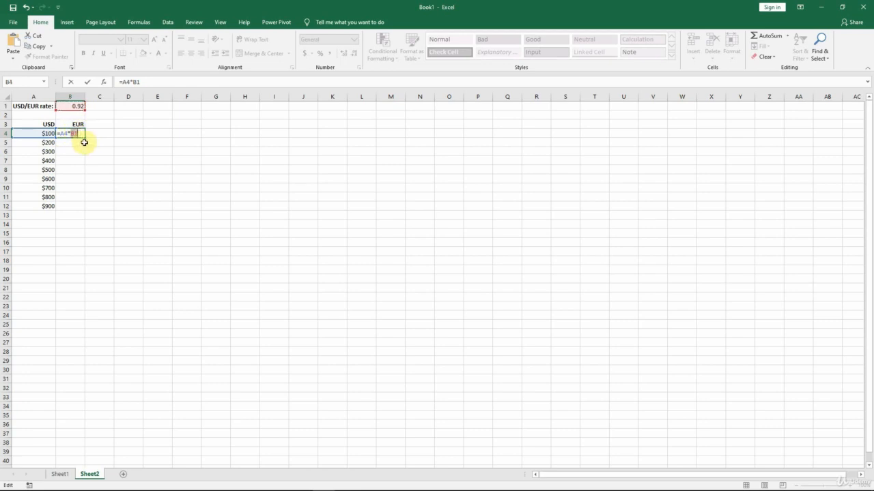
{"action": "left_click", "coordinate": [141, 81]}
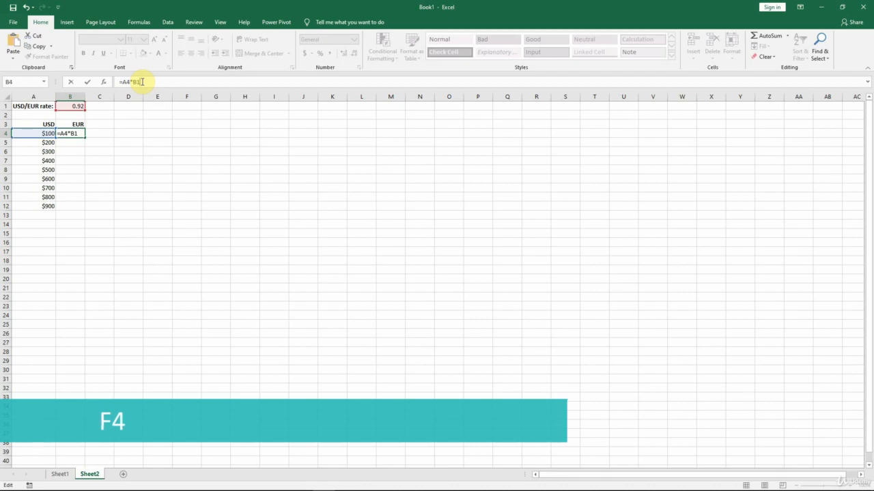
{"action": "key", "text": "F4"}
{"action": "key", "text": "F4"}
{"action": "key", "text": "F4"}
{"action": "key", "text": "F4"}
{"action": "key", "text": "F4"}
{"action": "key", "text": "ctrl+Return"}
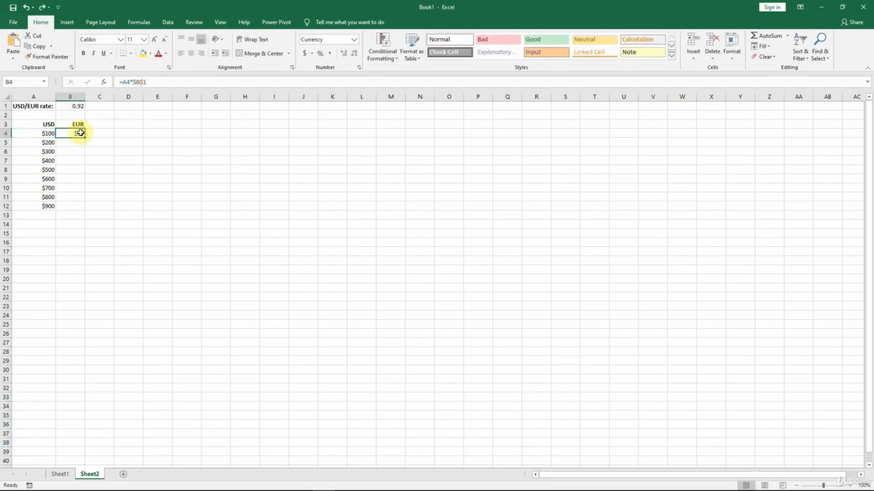
Step: Change the currency symbol of B4 to € Euro (€ 123) in the cell format
{"action": "right_click", "coordinate": [80, 133]}
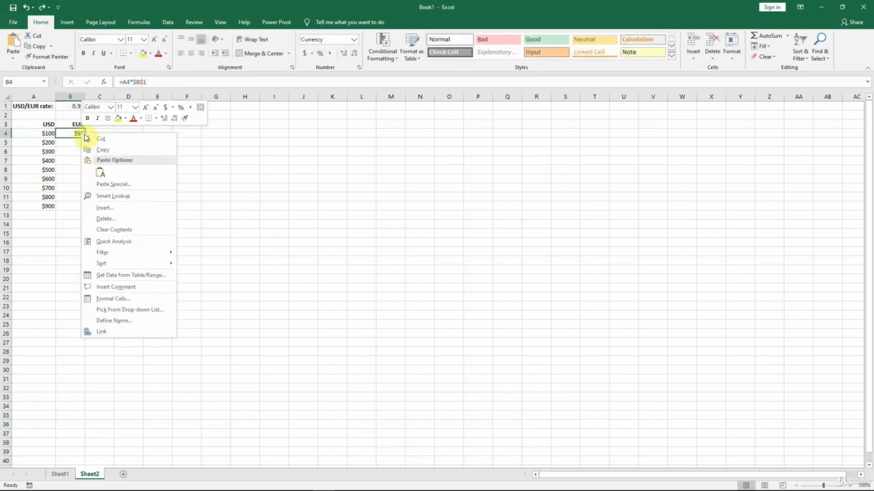
{"action": "left_click", "coordinate": [112, 299]}
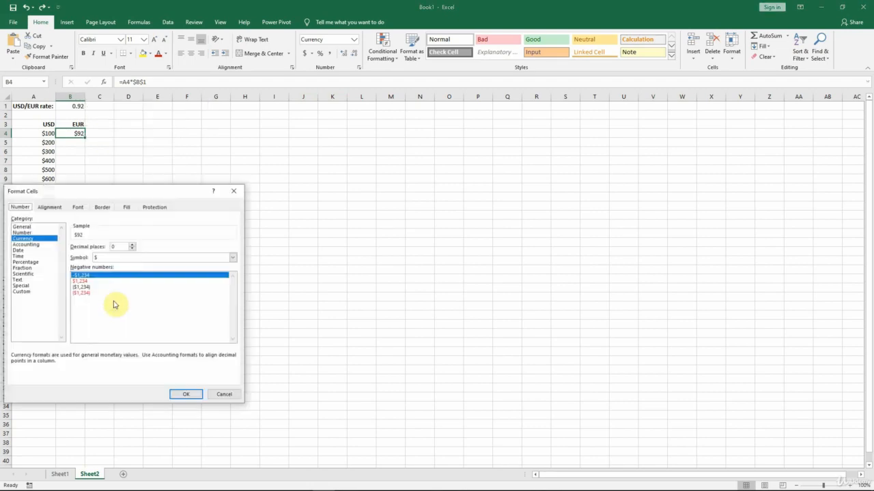
{"action": "left_click", "coordinate": [233, 258]}
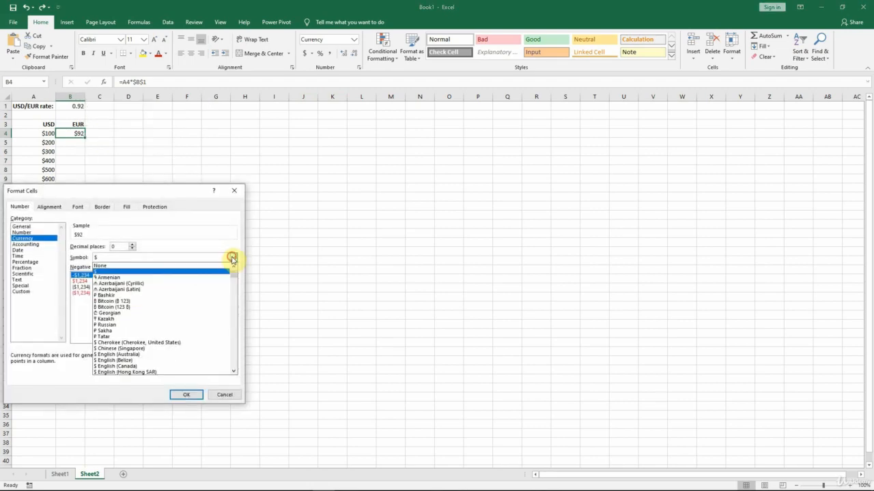
{"action": "left_click", "coordinate": [234, 318]}
{"action": "left_click", "coordinate": [234, 317]}
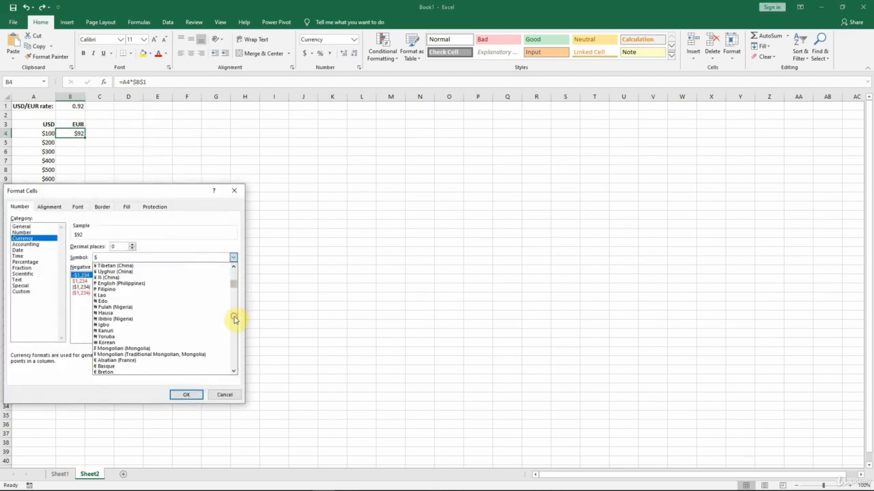
{"action": "left_click", "coordinate": [234, 318]}
{"action": "scroll", "coordinate": [234, 318], "scroll_direction": "up", "scroll_amount": 2}
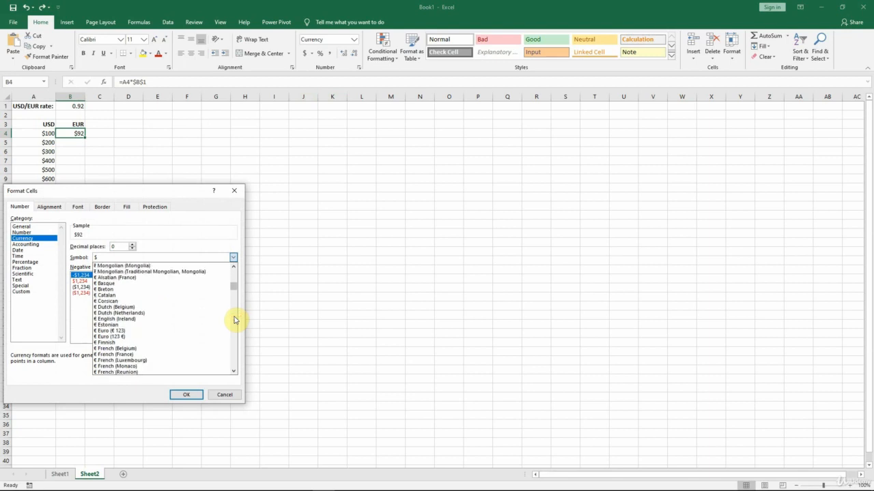
{"action": "left_click", "coordinate": [141, 331]}
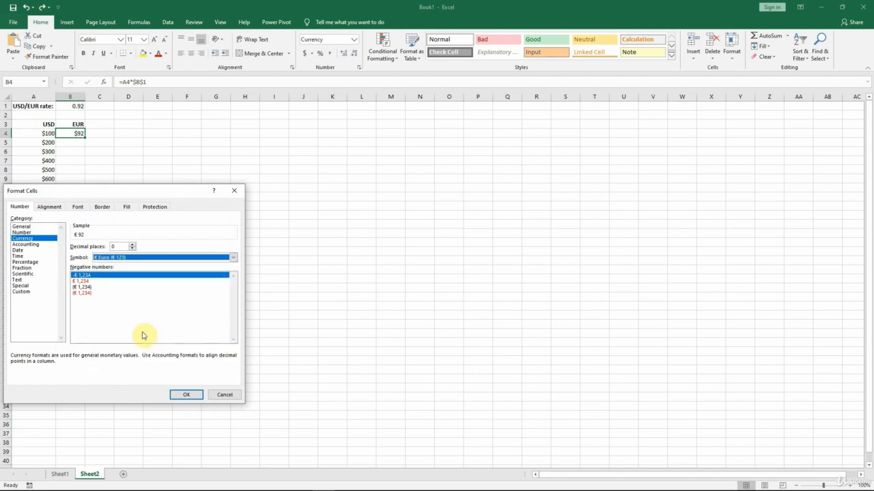
{"action": "left_click", "coordinate": [193, 395]}
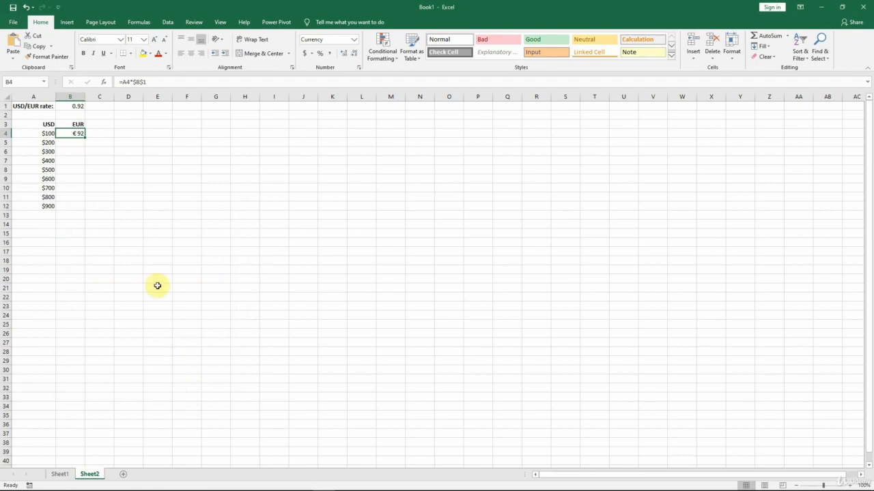
Step: Fill the B4 formula down to B12 and check the references in the B5 formula
{"action": "double_click", "coordinate": [86, 136]}
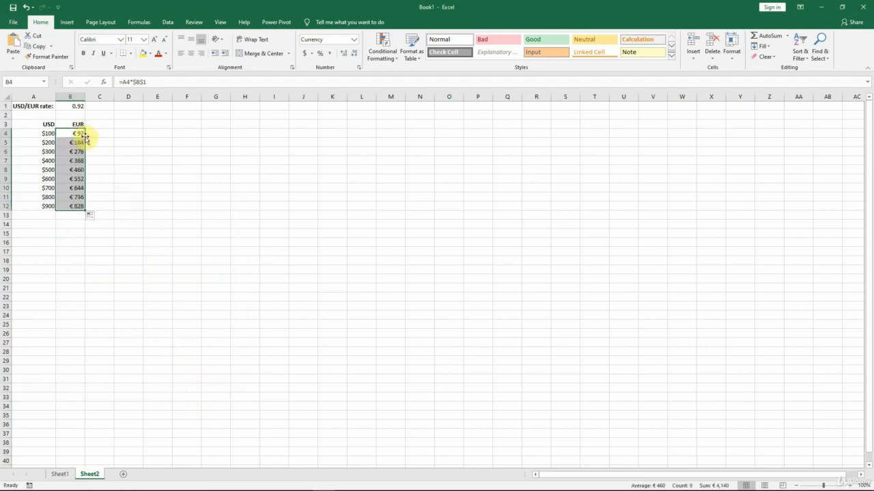
{"action": "left_click", "coordinate": [75, 141]}
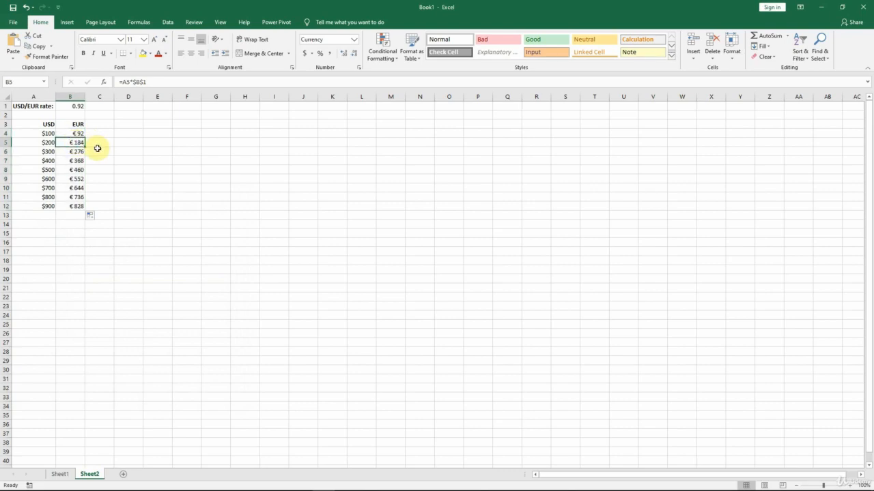
{"action": "left_click", "coordinate": [147, 81]}
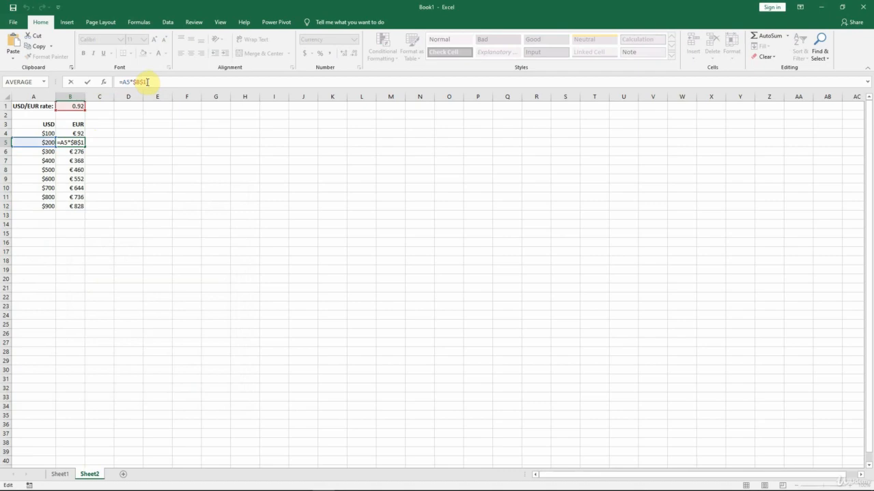
{"action": "key", "text": "Escape"}
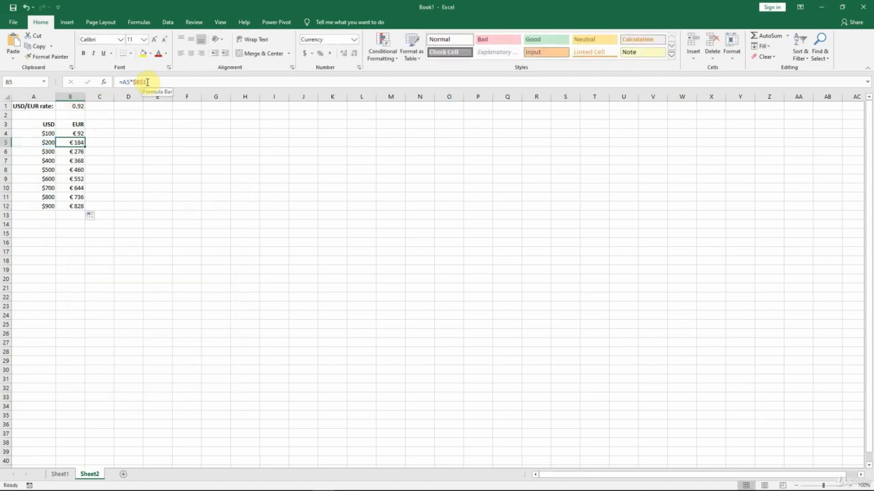
Step: Check the cell references in the B6 formula of the EUR column
{"action": "key", "text": "Down"}
{"action": "left_click", "coordinate": [147, 82]}
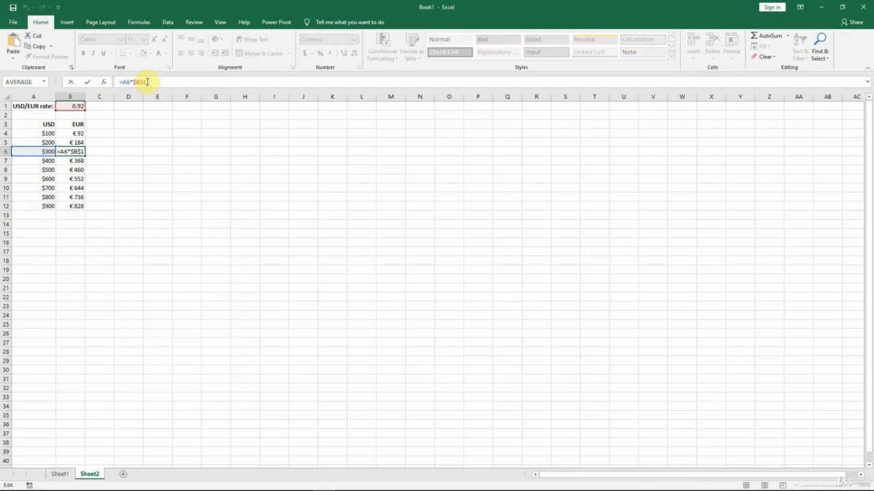
{"action": "key", "text": "Tab"}
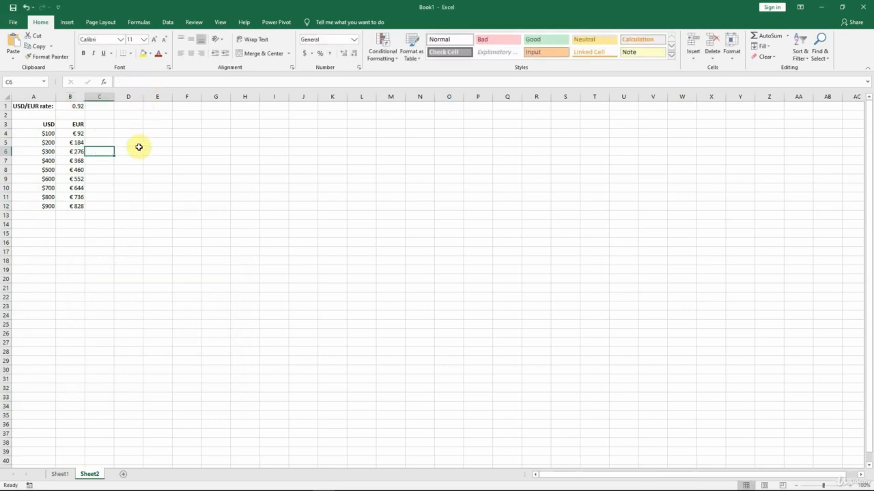
Step: Lock the column of the A4 reference in B4, making the formula =$A4*$B$1, and fill it down to B12
{"action": "left_click", "coordinate": [77, 133]}
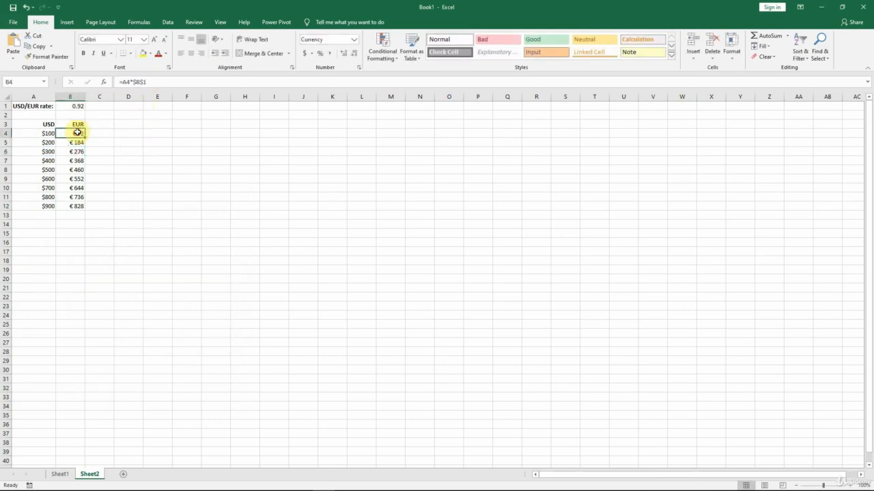
{"action": "left_click", "coordinate": [121, 83]}
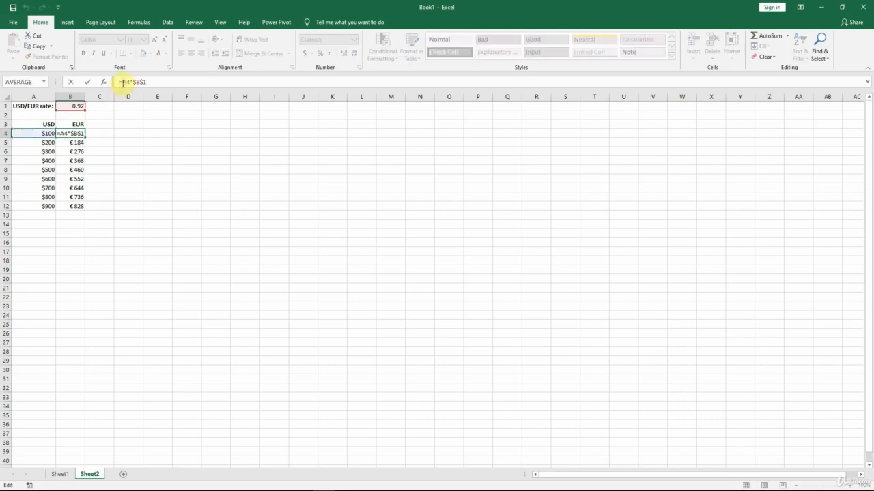
{"action": "type", "text": "$"}
{"action": "key", "text": "ctrl+Return"}
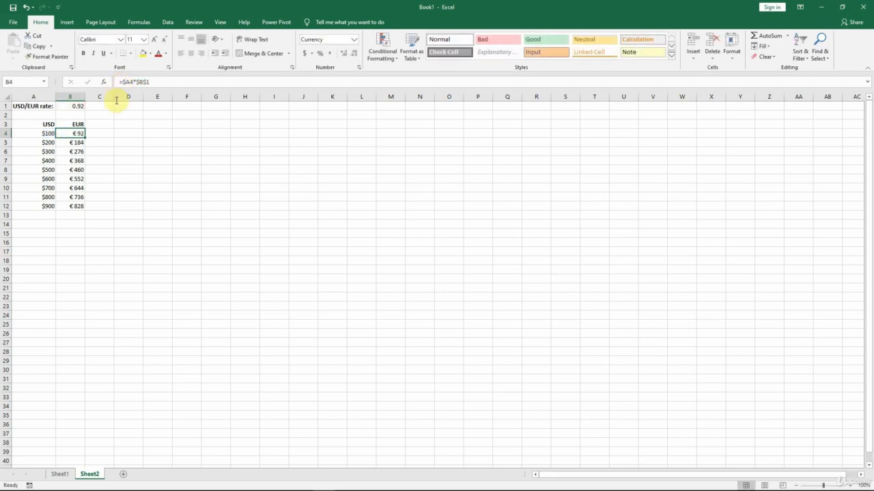
{"action": "double_click", "coordinate": [85, 139]}
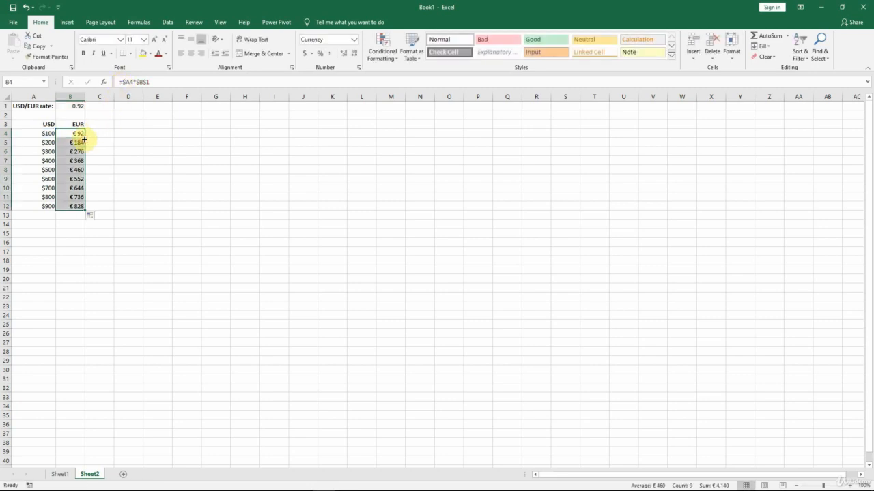
Step: Copy the EUR column B3:B12, including its header, and paste it starting at H3
{"action": "left_click_drag", "start_coordinate": [74, 124], "coordinate": [69, 205]}
{"action": "key", "text": "ctrl+c"}
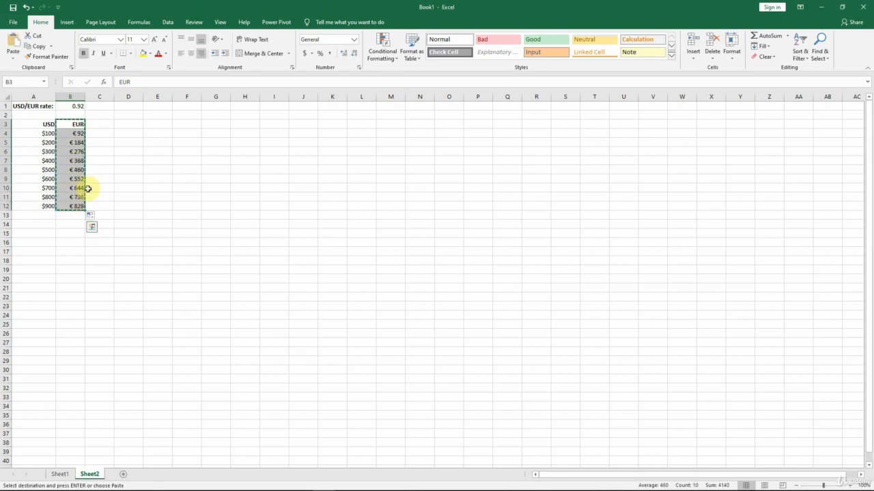
{"action": "left_click", "coordinate": [239, 125]}
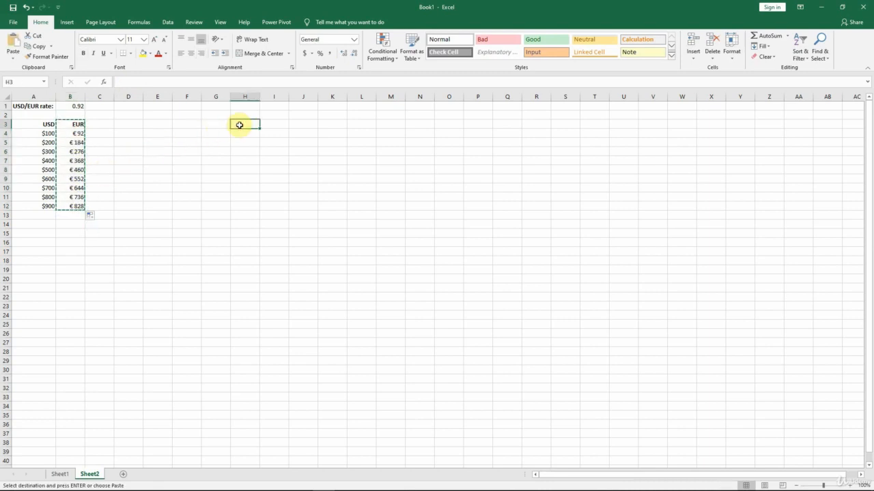
{"action": "key", "text": "ctrl+v"}
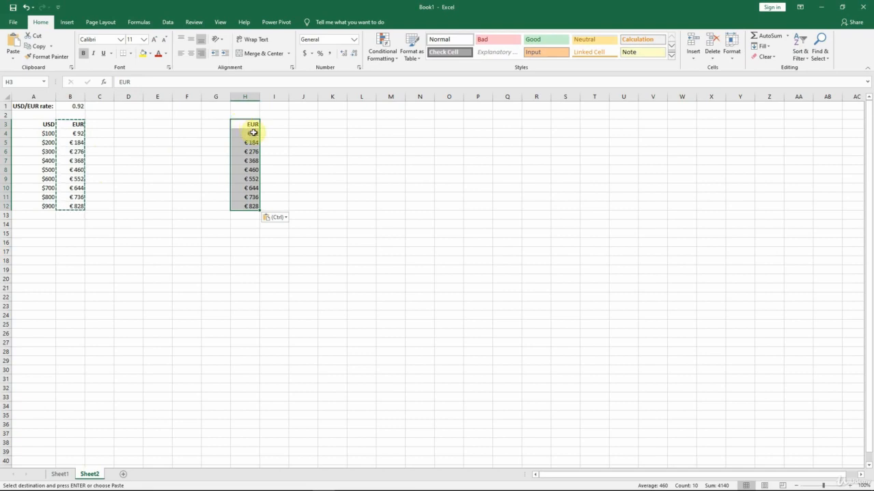
Step: Inspect the cell references in the pasted formulas in H4, H5 and H6
{"action": "double_click", "coordinate": [252, 133]}
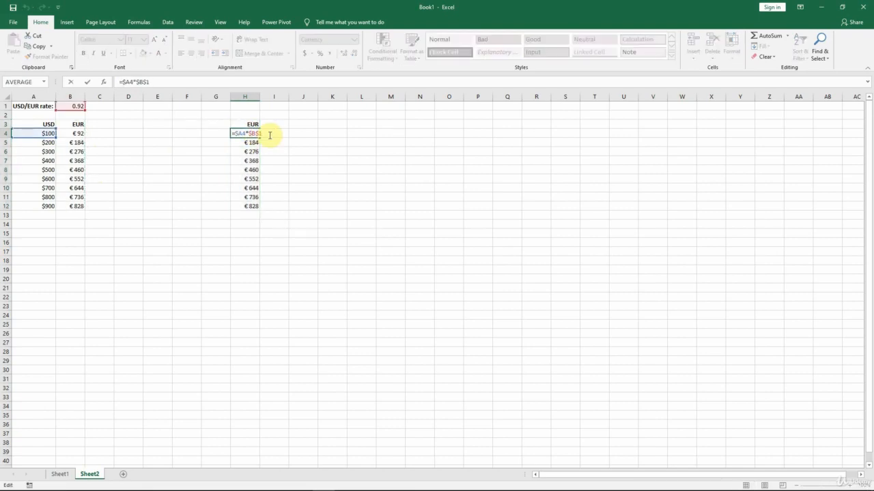
{"action": "key", "text": "Escape"}
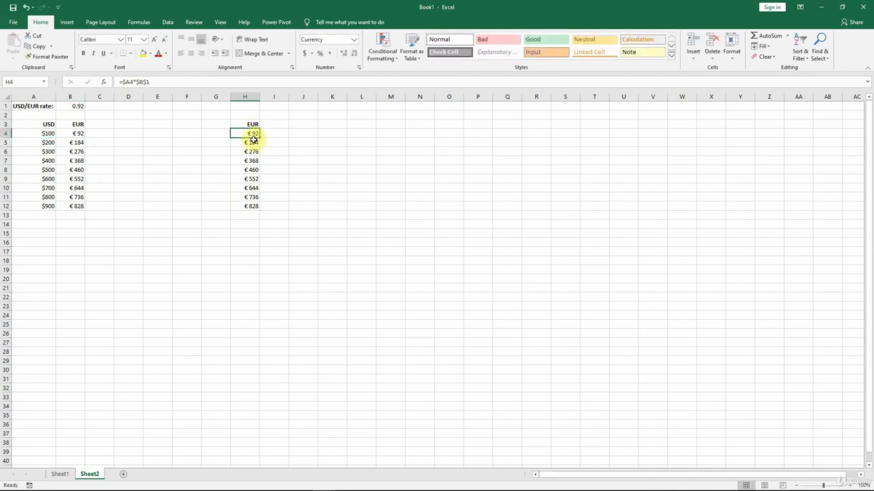
{"action": "double_click", "coordinate": [252, 142]}
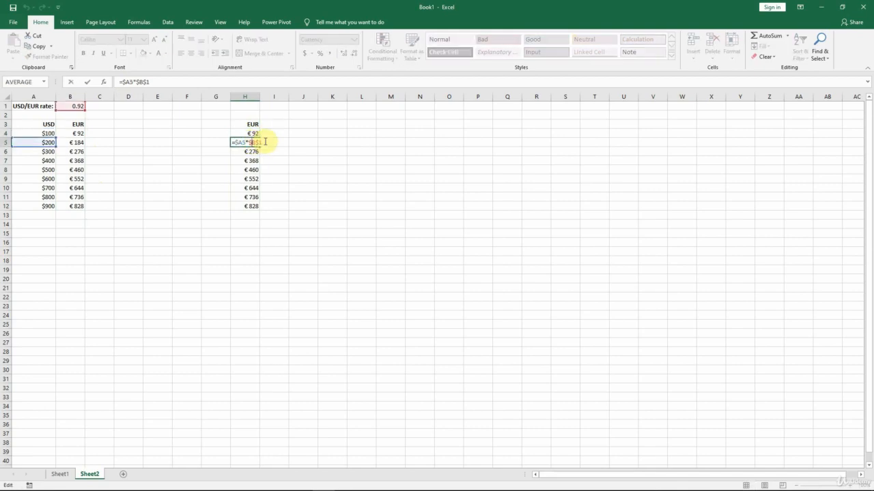
{"action": "key", "text": "Escape"}
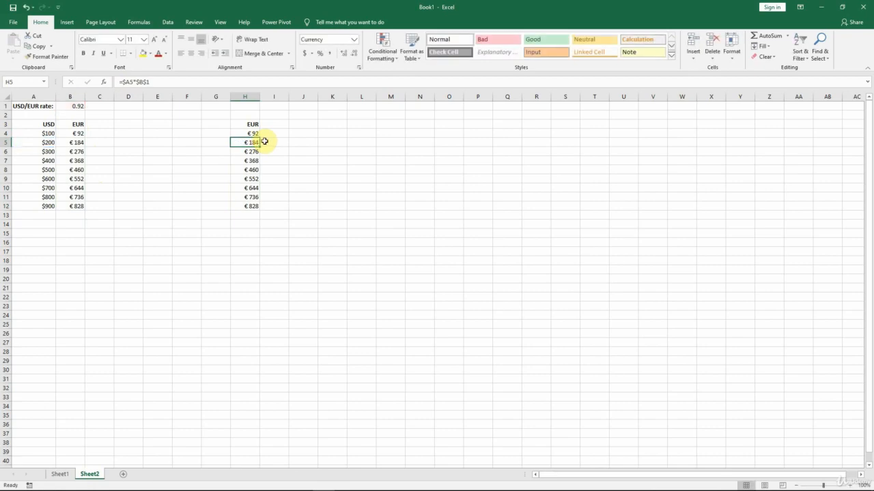
{"action": "double_click", "coordinate": [251, 151]}
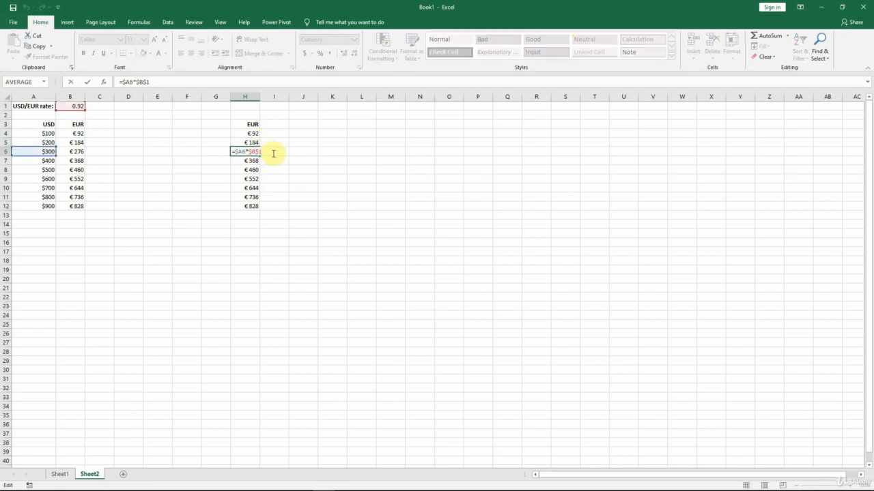
{"action": "key", "text": "Escape"}
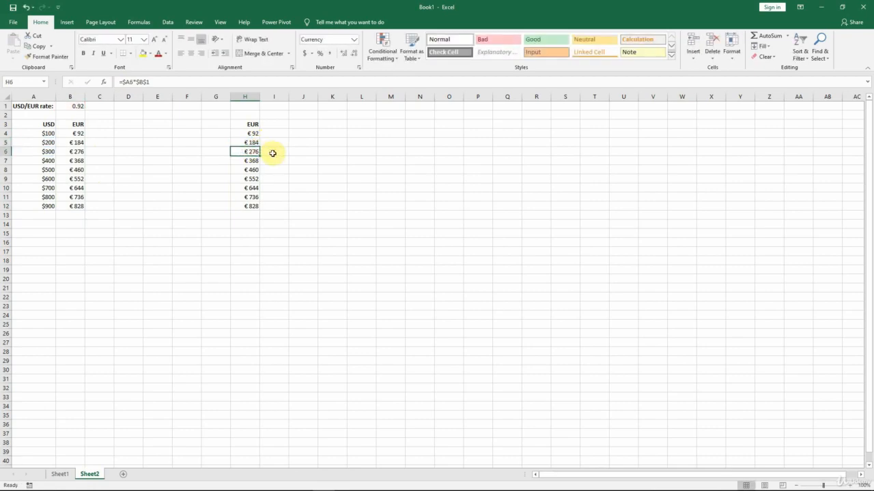
Step: Insert blank cells at B3:B12, shifting the existing cells right, and check the references in the C4 formula
{"action": "left_click", "coordinate": [77, 105]}
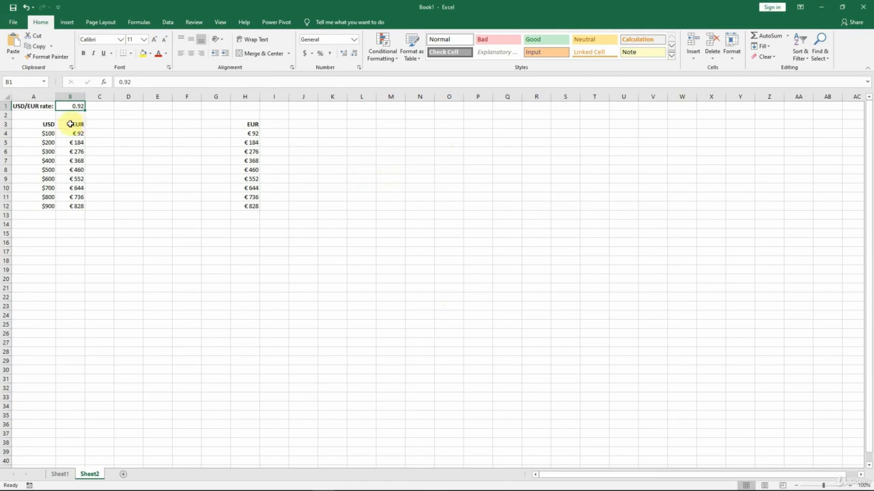
{"action": "left_click_drag", "start_coordinate": [69, 123], "coordinate": [67, 206]}
{"action": "right_click", "coordinate": [67, 206]}
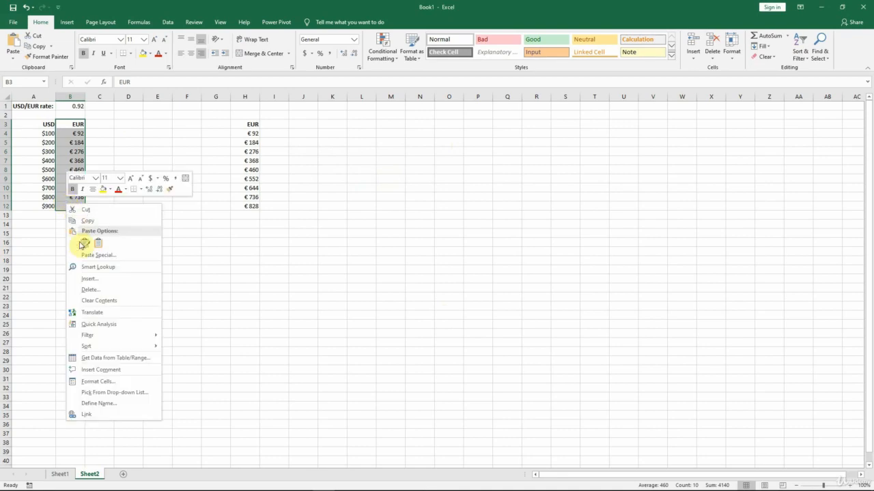
{"action": "left_click", "coordinate": [88, 278]}
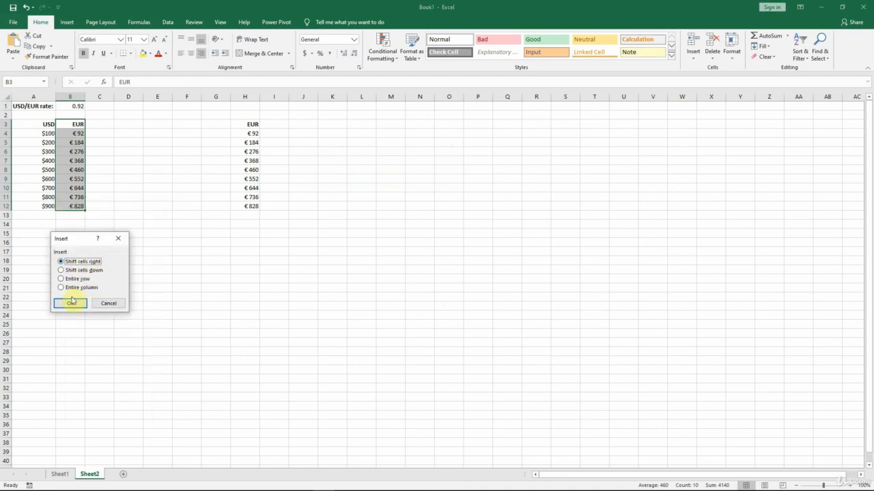
{"action": "left_click", "coordinate": [71, 302]}
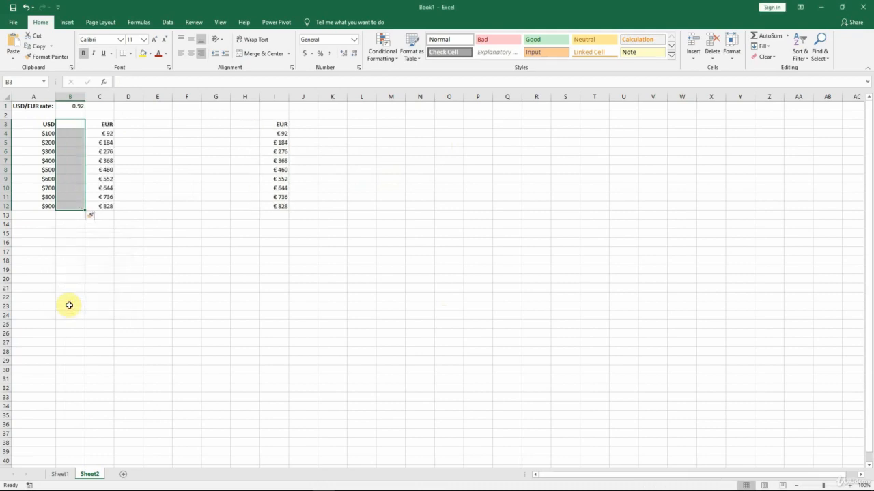
{"action": "left_click", "coordinate": [102, 133]}
{"action": "double_click", "coordinate": [102, 133]}
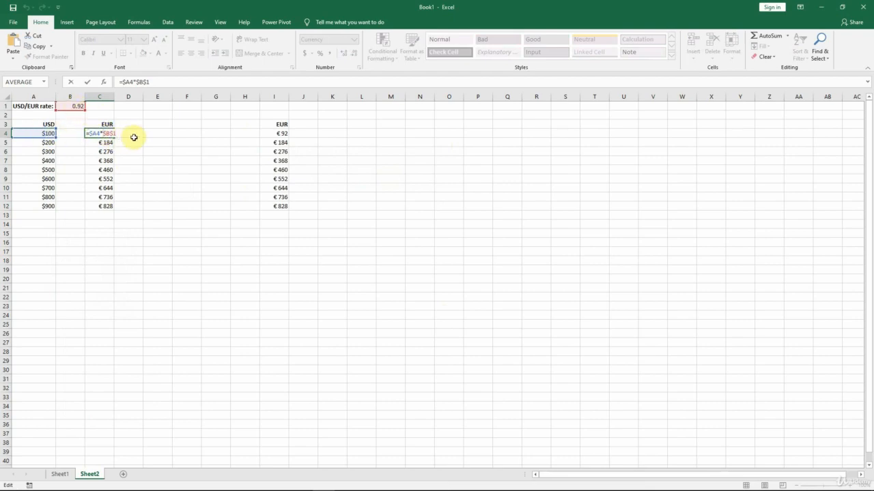
{"action": "key", "text": "Escape"}
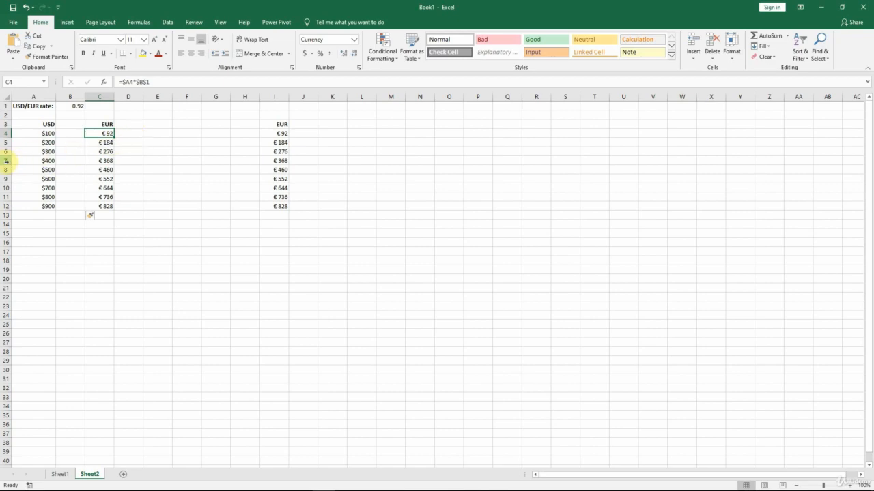
Step: Insert three blank rows above the $400 row and check the references in the C10 formula
{"action": "left_click_drag", "start_coordinate": [6, 161], "coordinate": [5, 180]}
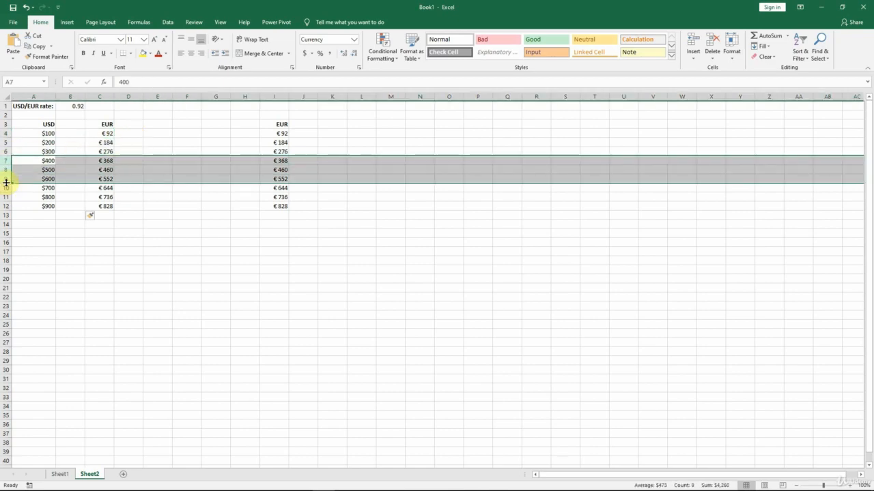
{"action": "right_click", "coordinate": [6, 181]}
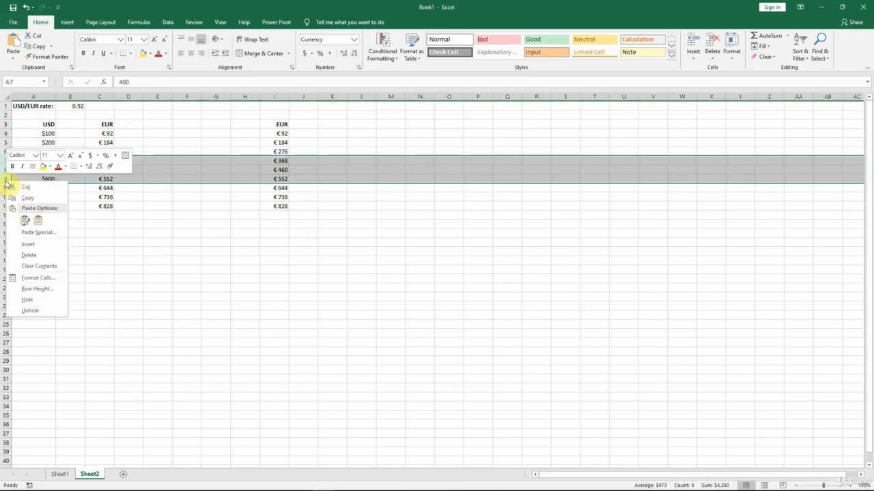
{"action": "left_click", "coordinate": [28, 243]}
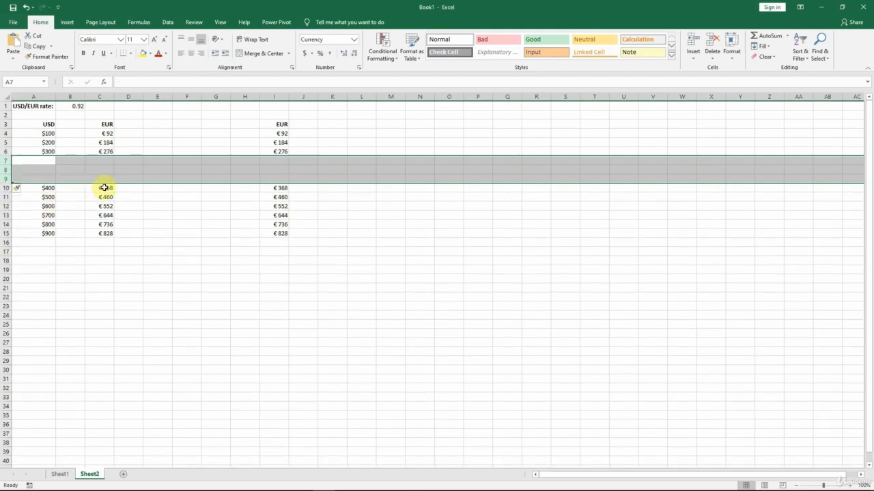
{"action": "left_click", "coordinate": [104, 188]}
{"action": "double_click", "coordinate": [105, 188]}
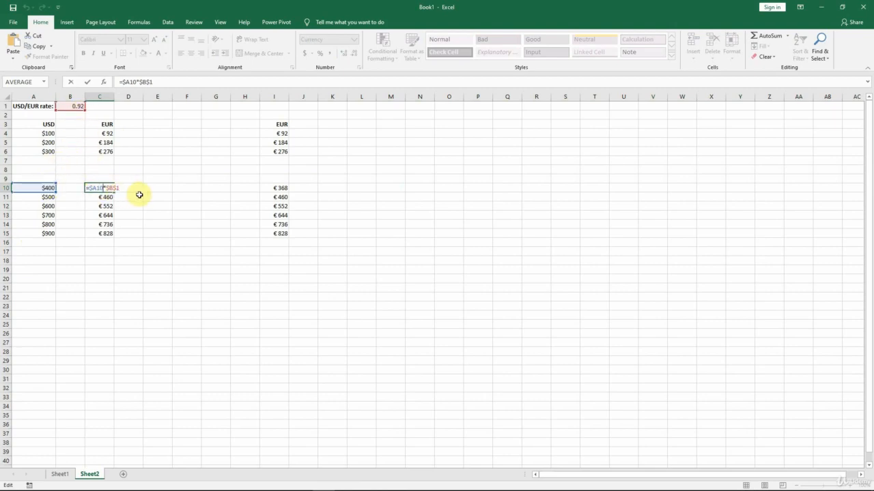
{"action": "key", "text": "Escape"}
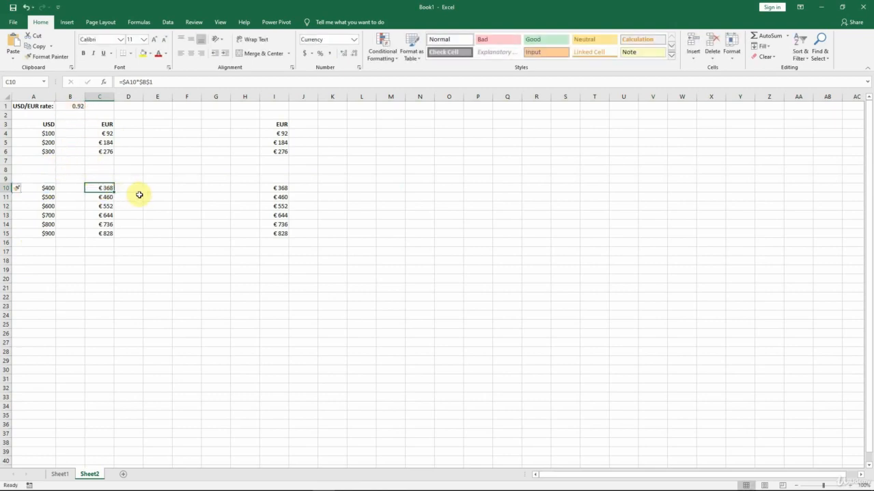